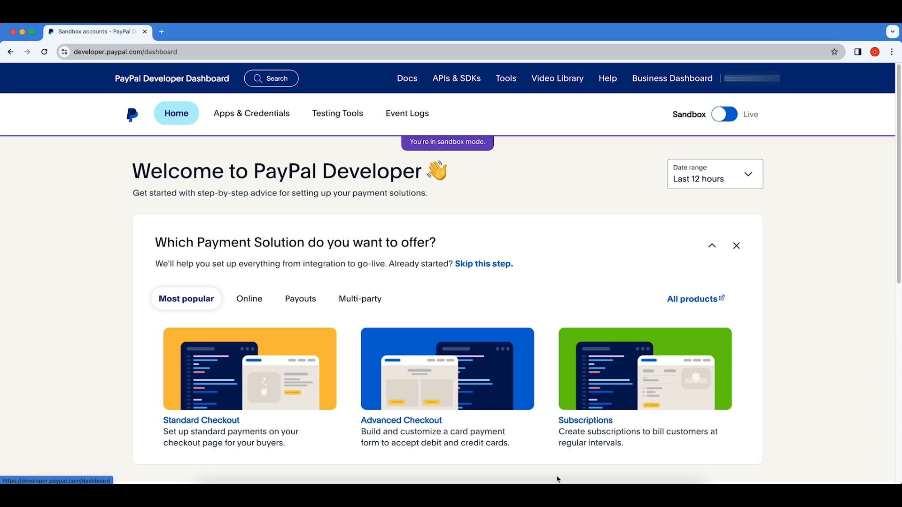
Open the Sandbox test accounts list and start a new sandbox account.
scroll(352, 375, "down", 1)
scroll(353, 375, "down", 5)
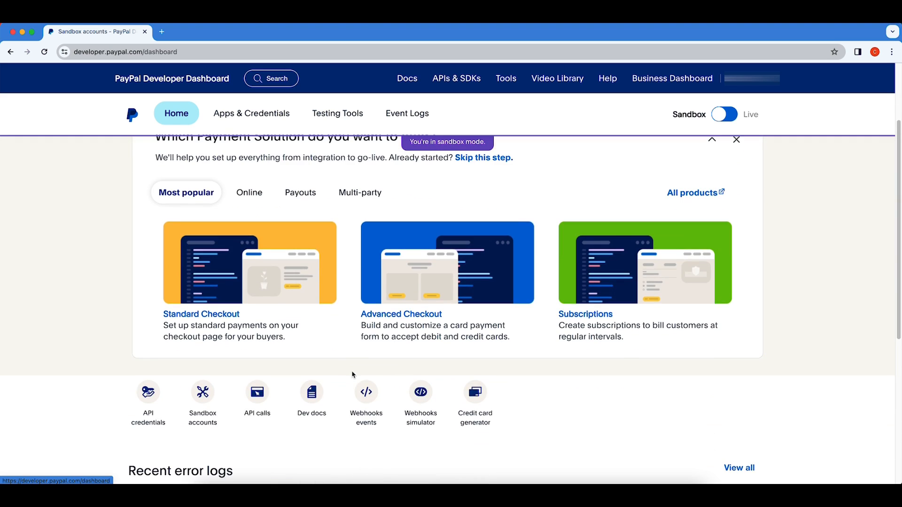
scroll(353, 375, "down", 2)
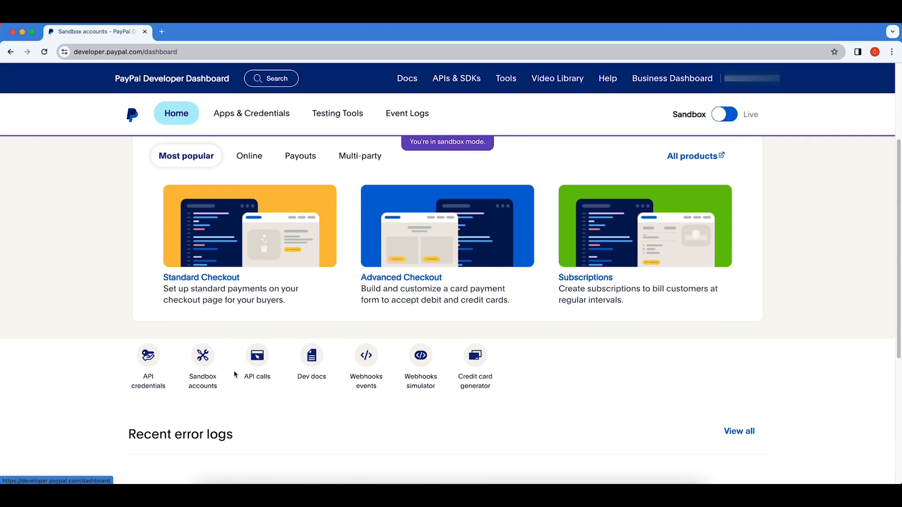
left_click(203, 359)
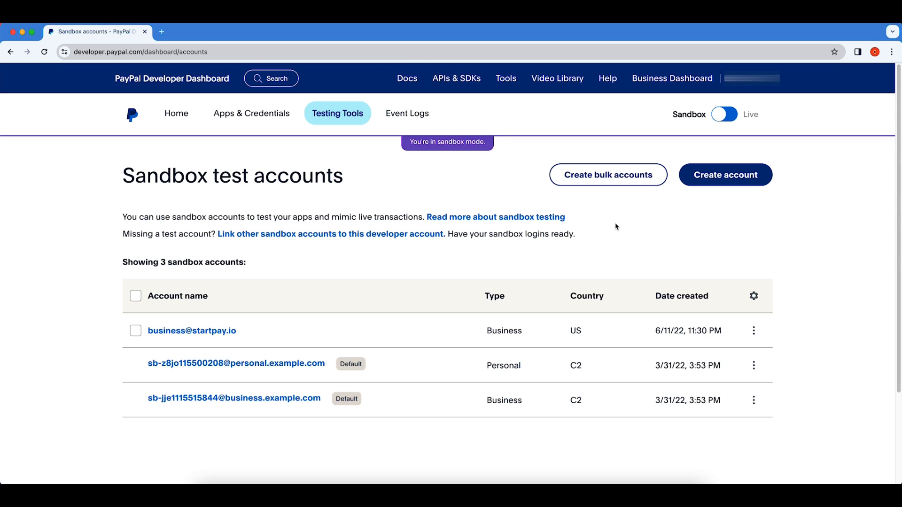
left_click(743, 182)
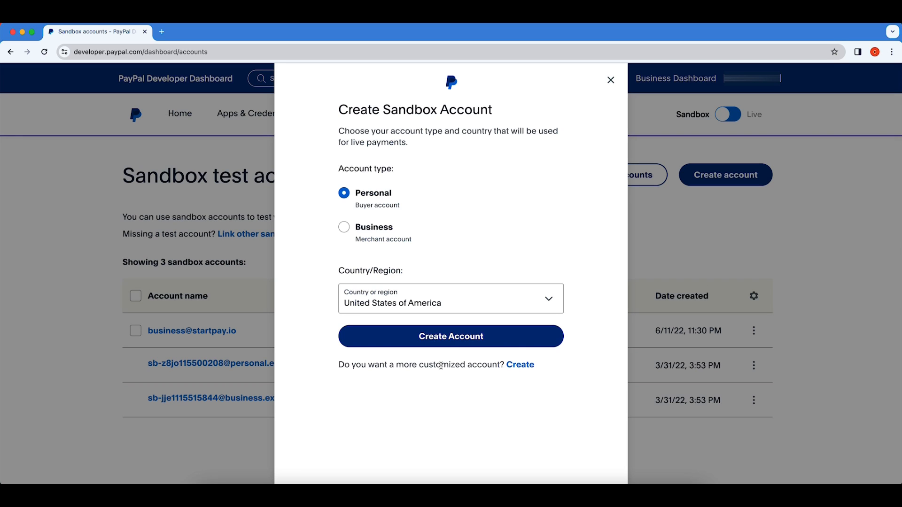
Switch to a customized account, choose Business (merchant) and keep United States of America as country.
left_click(521, 367)
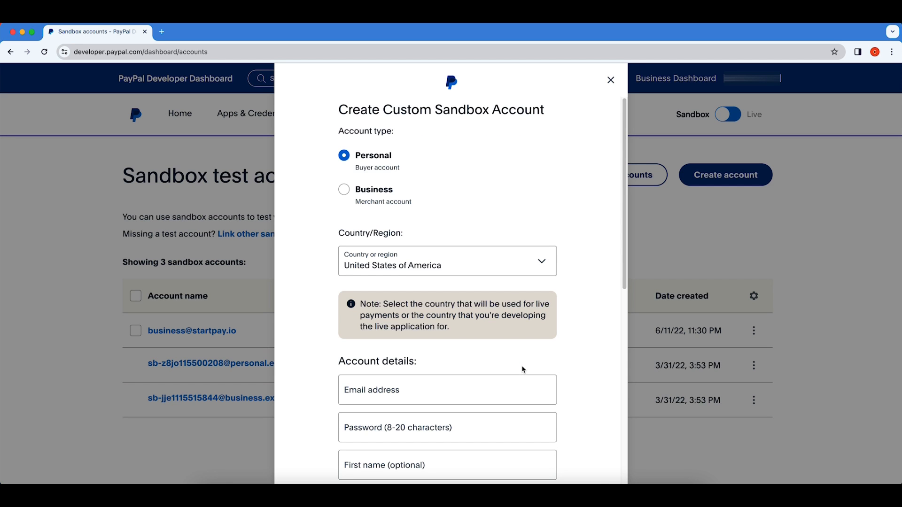
scroll(424, 261, "down", 1)
left_click(346, 166)
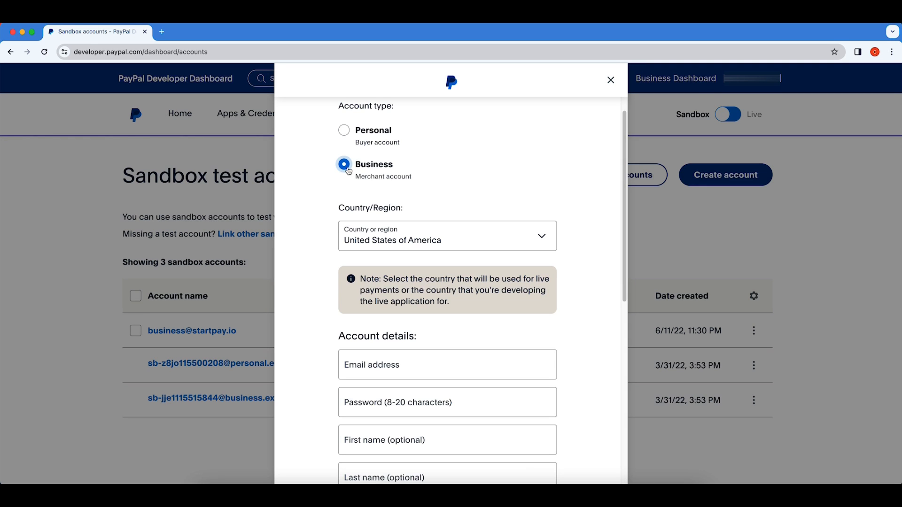
scroll(441, 217, "down", 1)
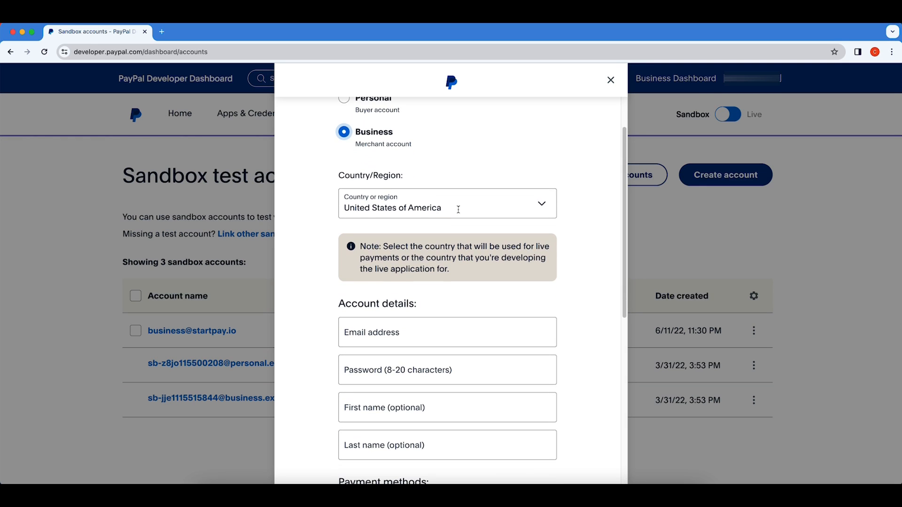
left_click(541, 206)
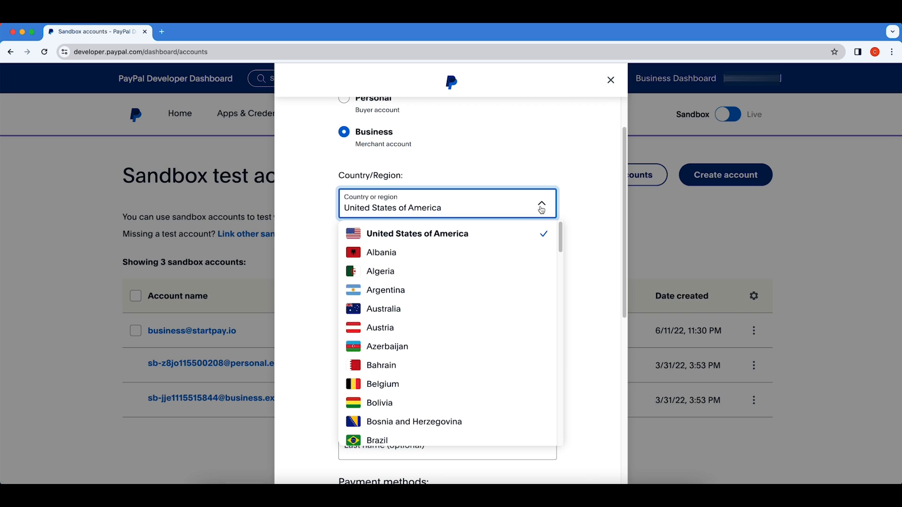
left_click(541, 207)
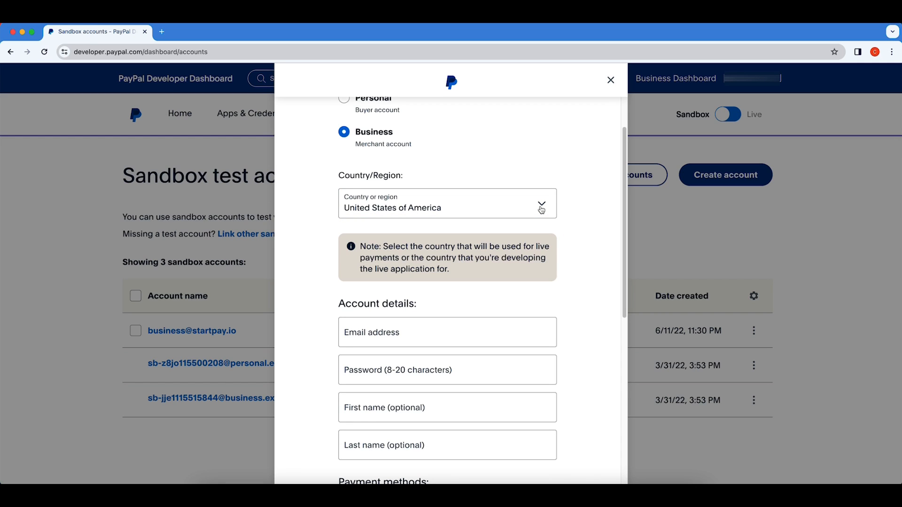
scroll(447, 296, "down", 1)
left_click(443, 303)
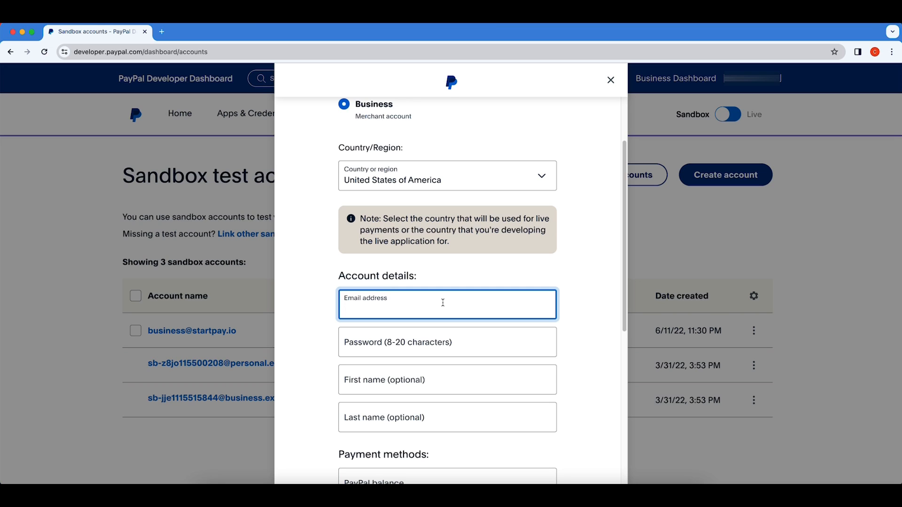
Enter the seller's e-mail address and check that it is marked Available.
left_click(444, 333)
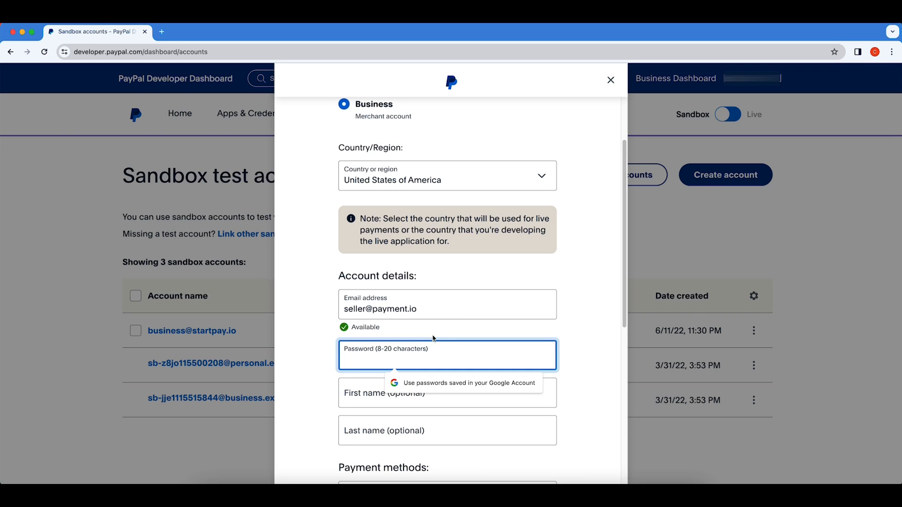
left_click(435, 312)
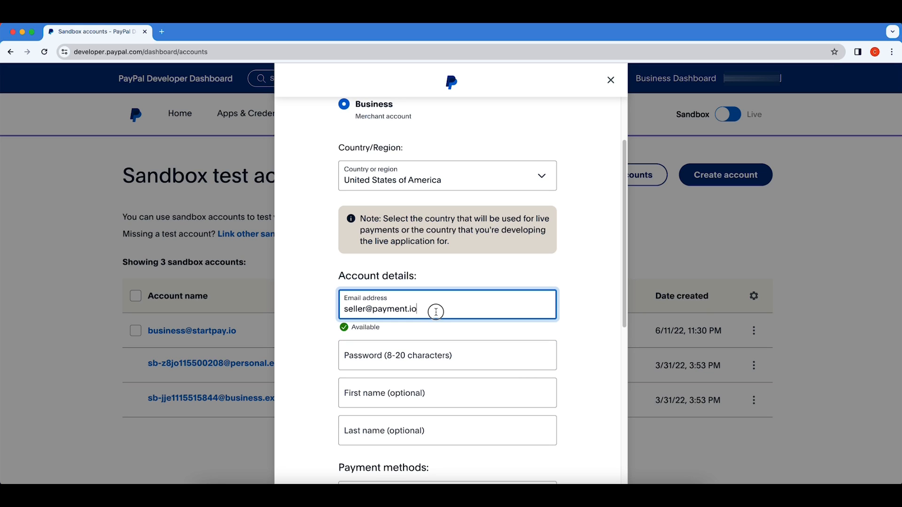
left_click_drag(427, 308, 344, 310)
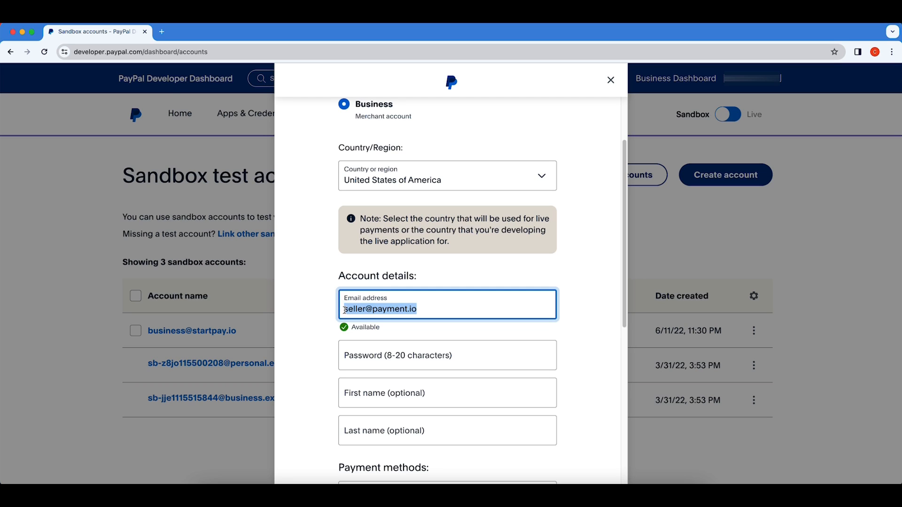
left_click(344, 310)
left_click_drag(345, 310, 437, 309)
left_click(437, 308)
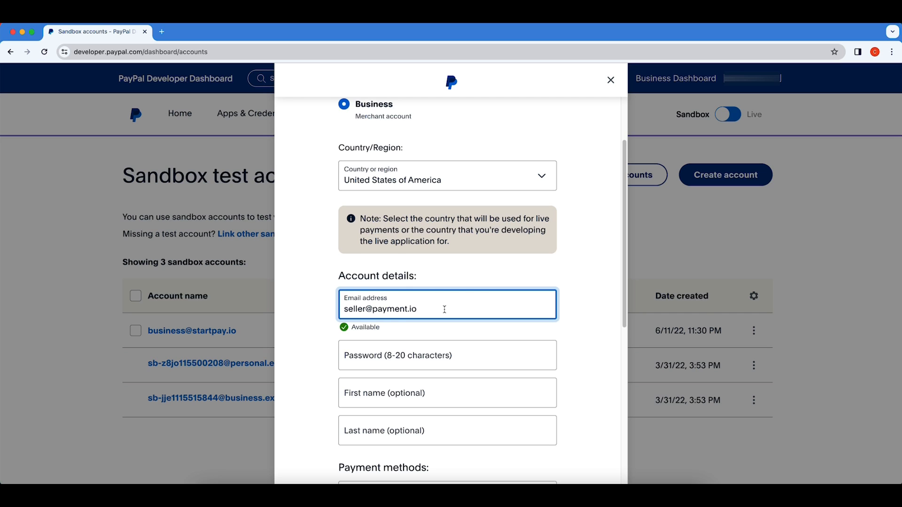
scroll(444, 310, "down", 1)
Fill in the account password and the seller's first and last name.
left_click(440, 338)
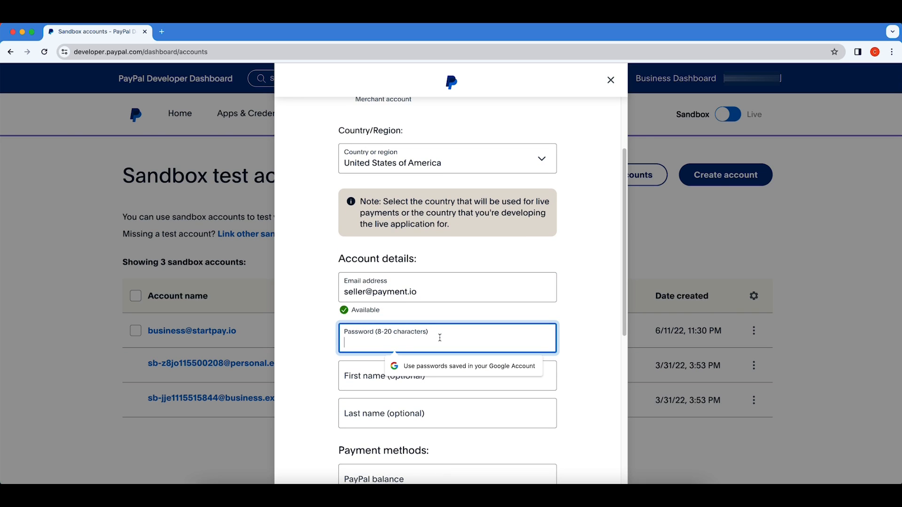
type("********")
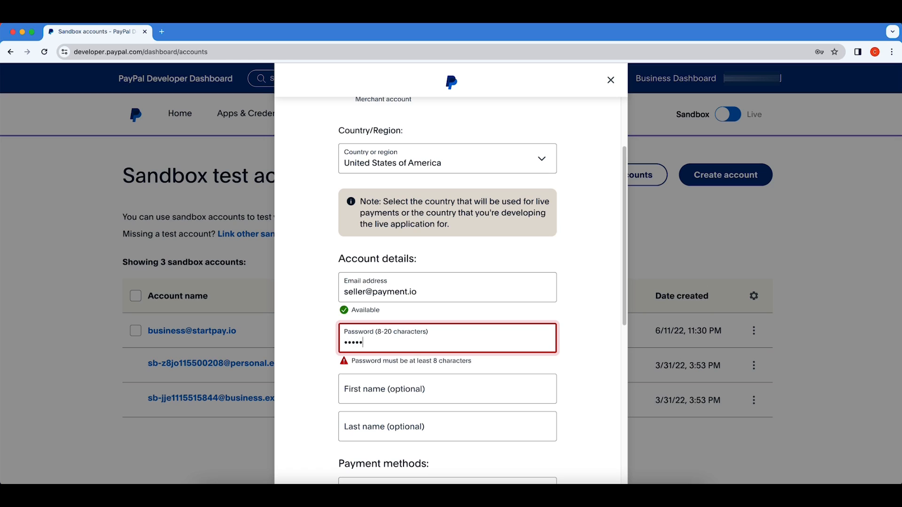
left_click(415, 376)
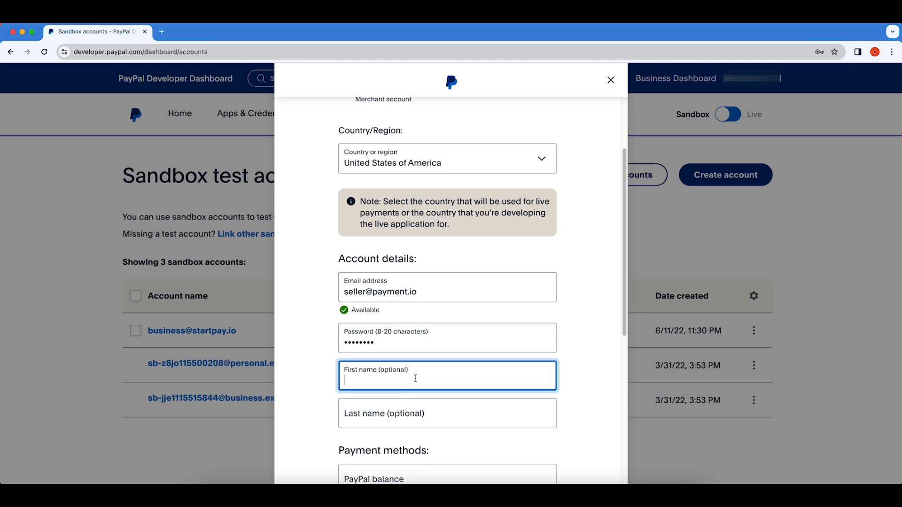
left_click(426, 408)
type("Coder")
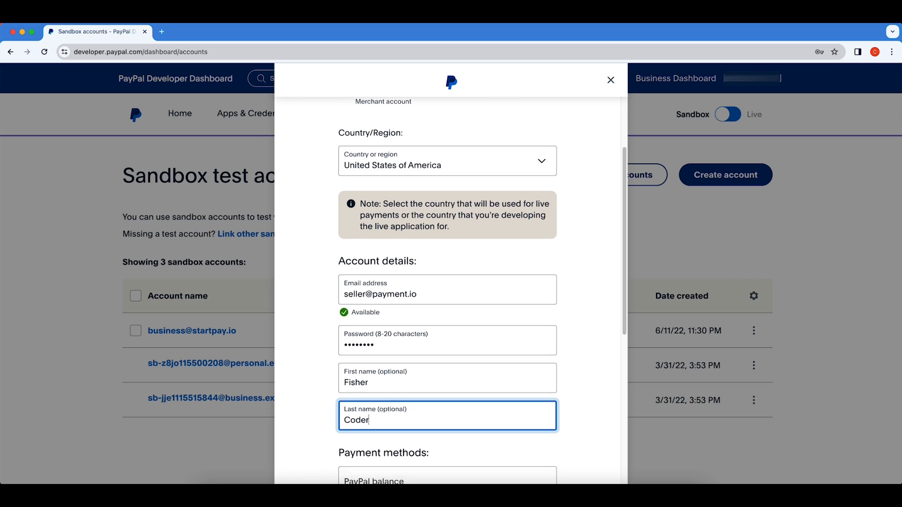
Set the PayPal balance to 10000 and create the sandbox account.
scroll(447, 291, "down", 3)
scroll(426, 365, "down", 5)
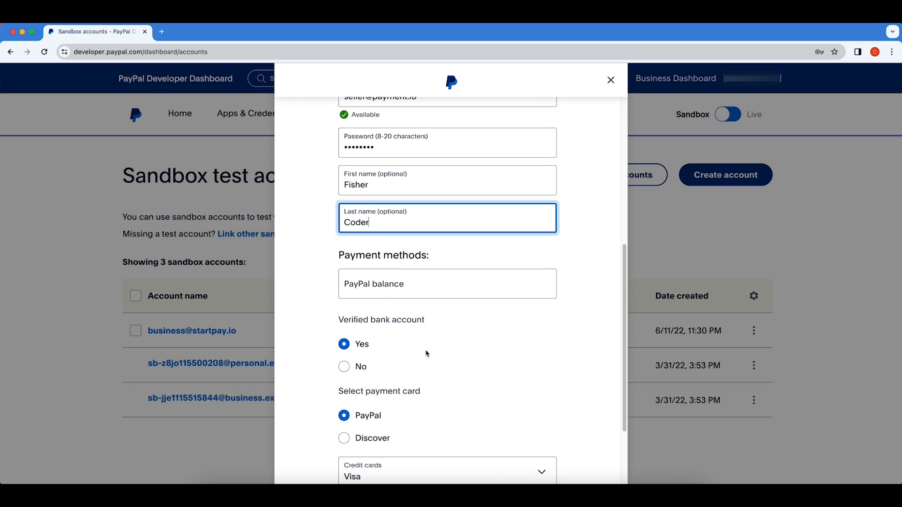
left_click(450, 290)
type("10")
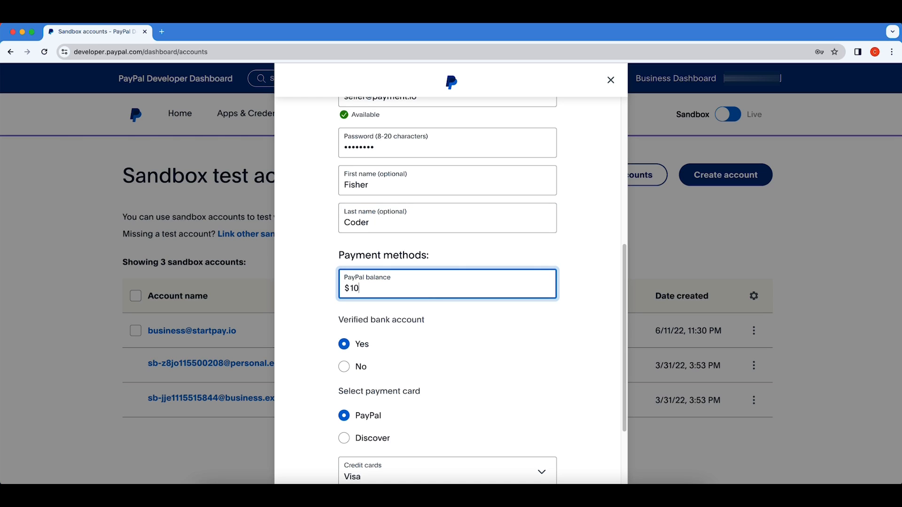
type("000")
left_click(469, 305)
scroll(460, 314, "down", 1)
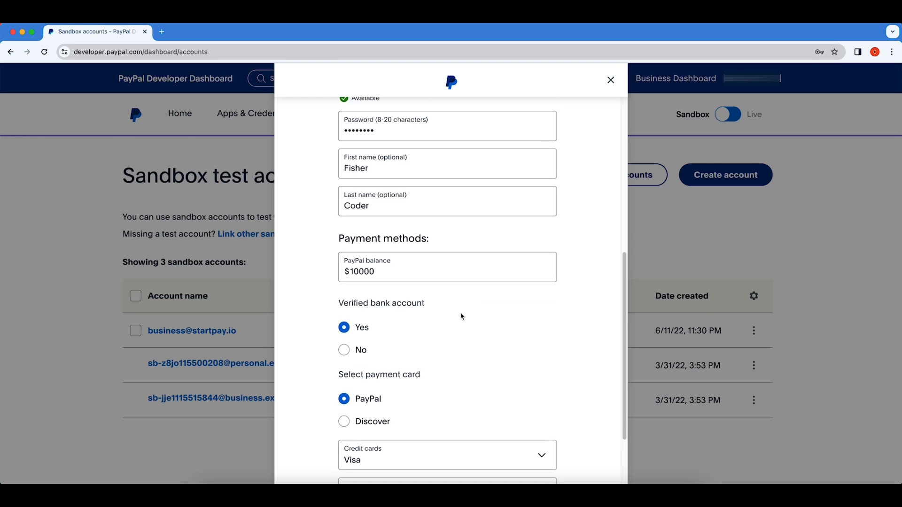
scroll(389, 335, "down", 5)
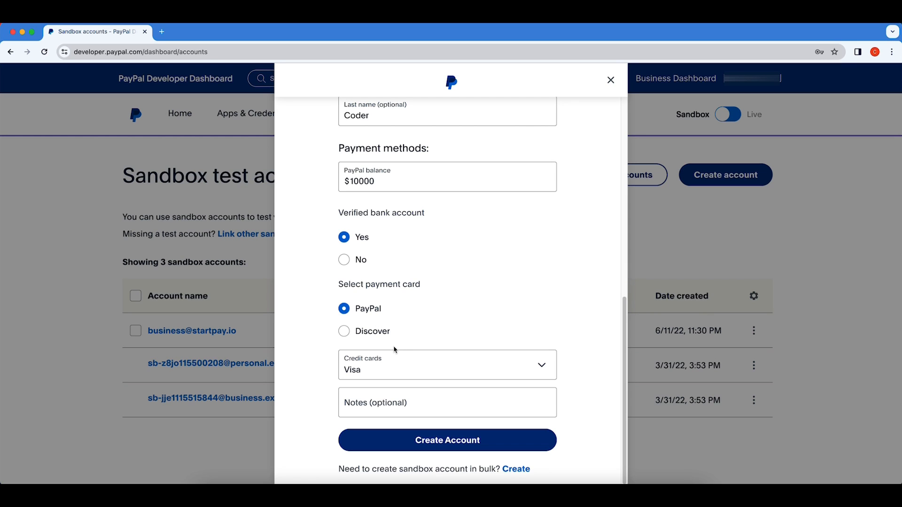
left_click(454, 446)
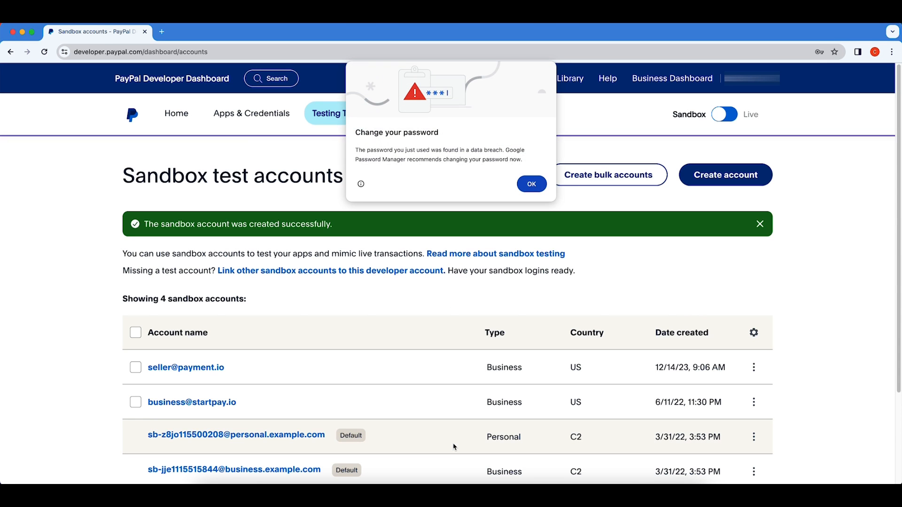
Dismiss the password breach warning and open View/Edit account for the new seller account.
left_click(531, 184)
scroll(470, 240, "down", 5)
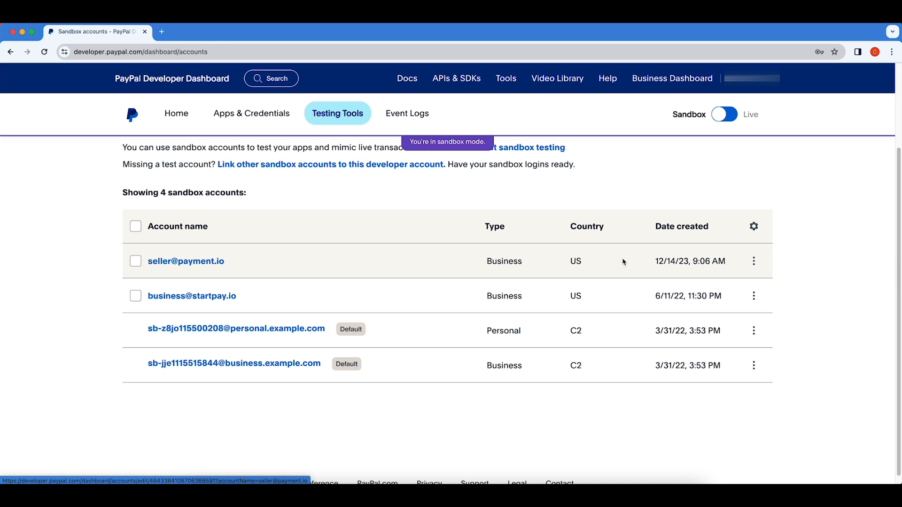
left_click(755, 262)
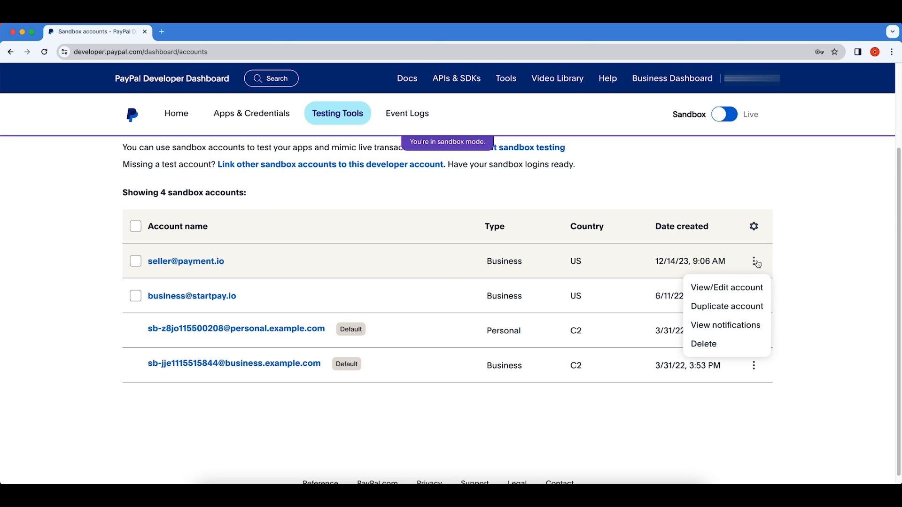
left_click(715, 291)
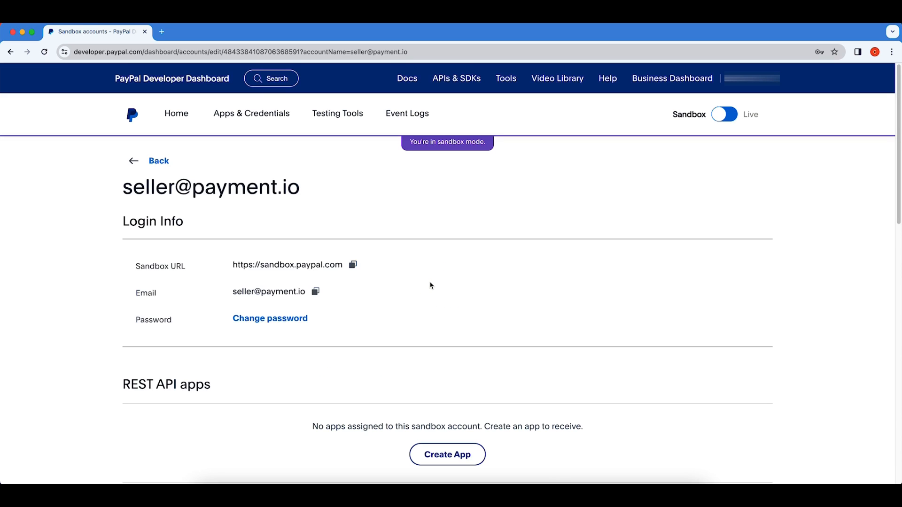
scroll(323, 316, "down", 1)
scroll(310, 317, "down", 4)
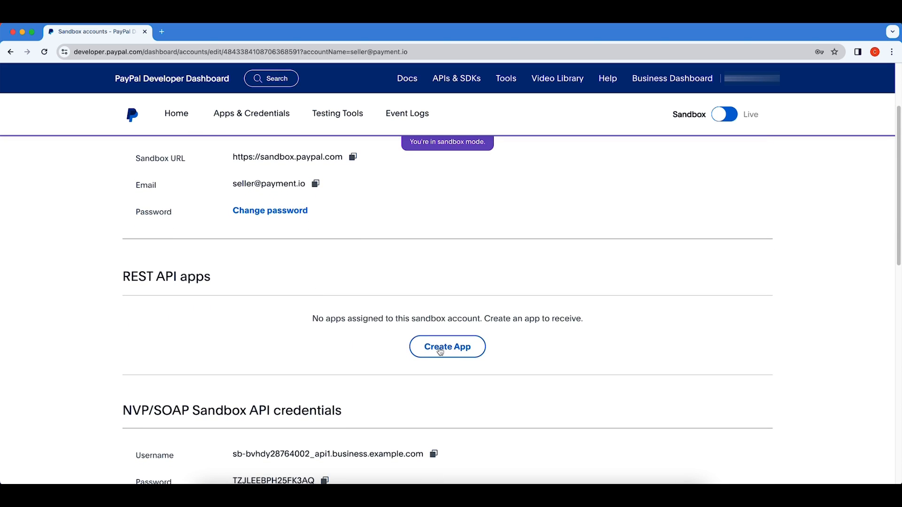
scroll(375, 355, "down", 2)
scroll(375, 355, "down", 4)
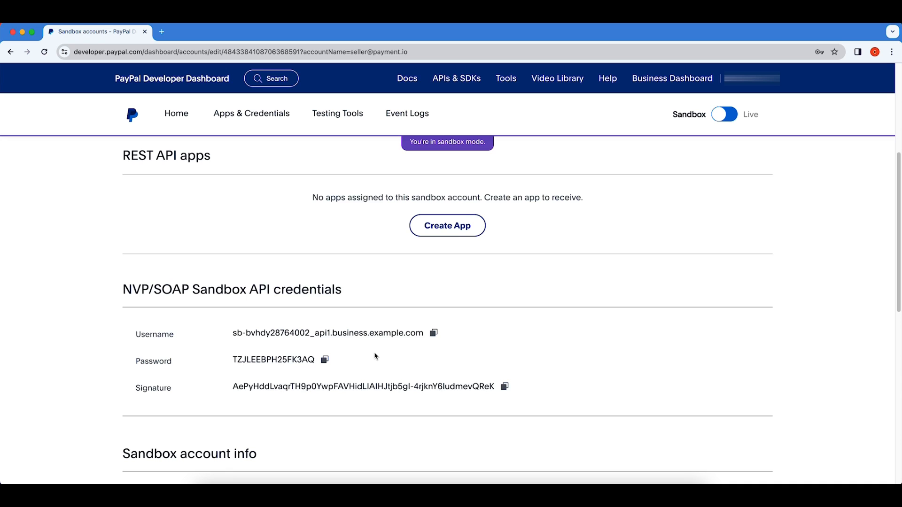
scroll(361, 359, "down", 1)
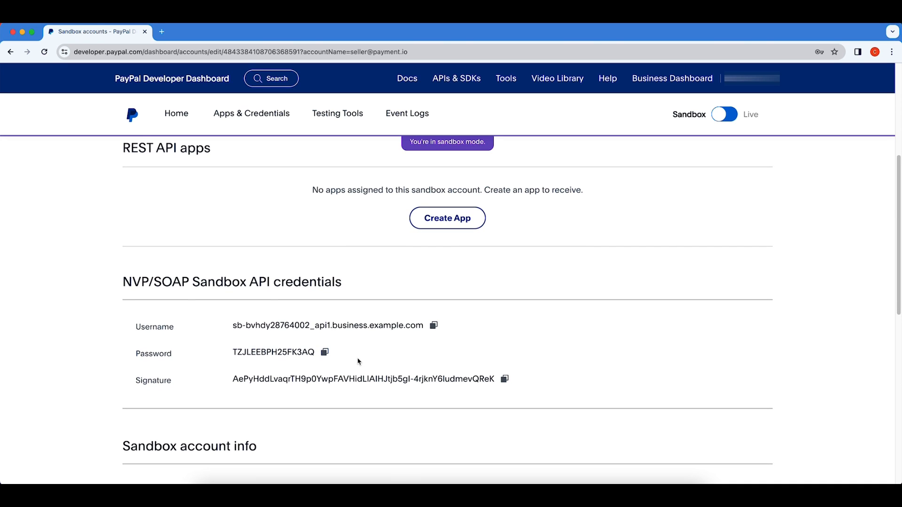
scroll(358, 361, "down", 1)
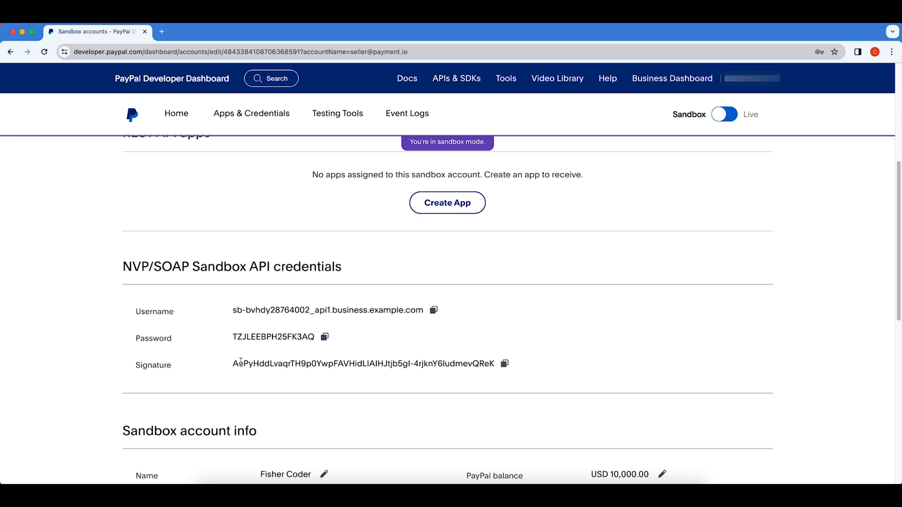
scroll(241, 363, "down", 1)
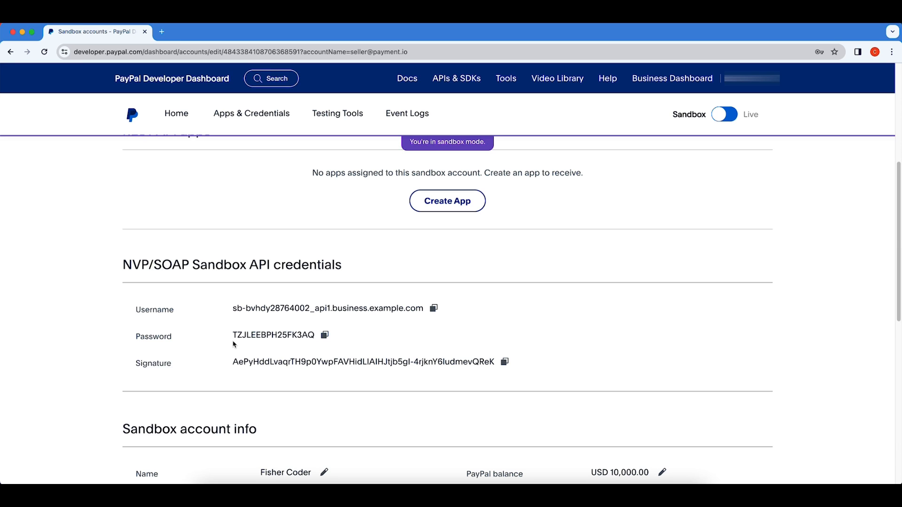
scroll(234, 344, "down", 5)
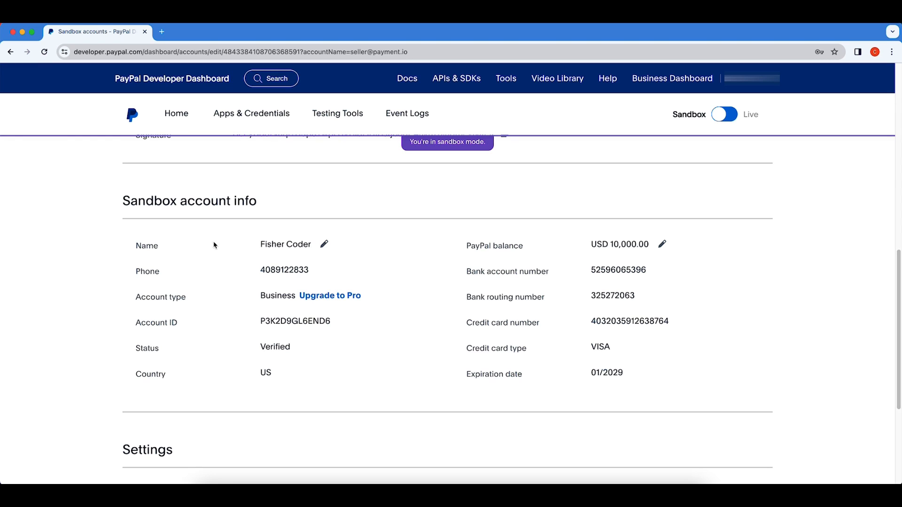
left_click_drag(141, 245, 608, 372)
scroll(399, 375, "down", 4)
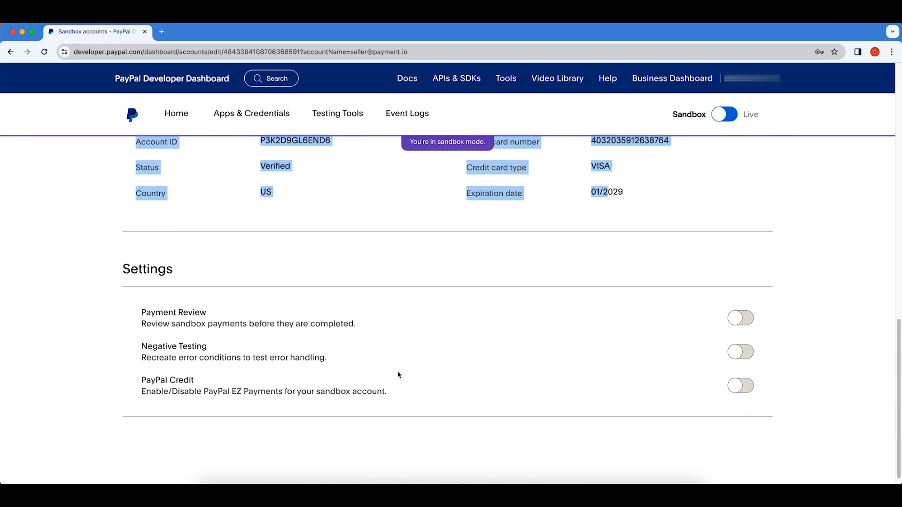
scroll(399, 374, "up", 15)
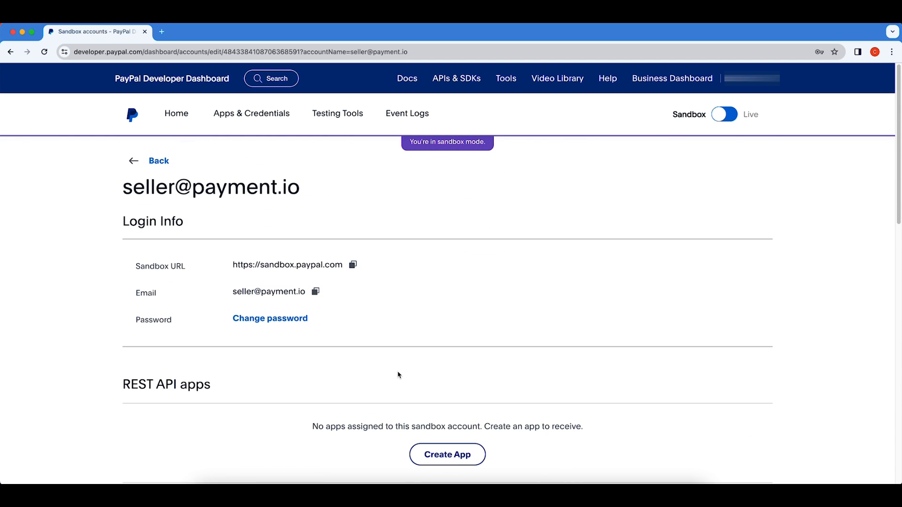
scroll(406, 381, "down", 1)
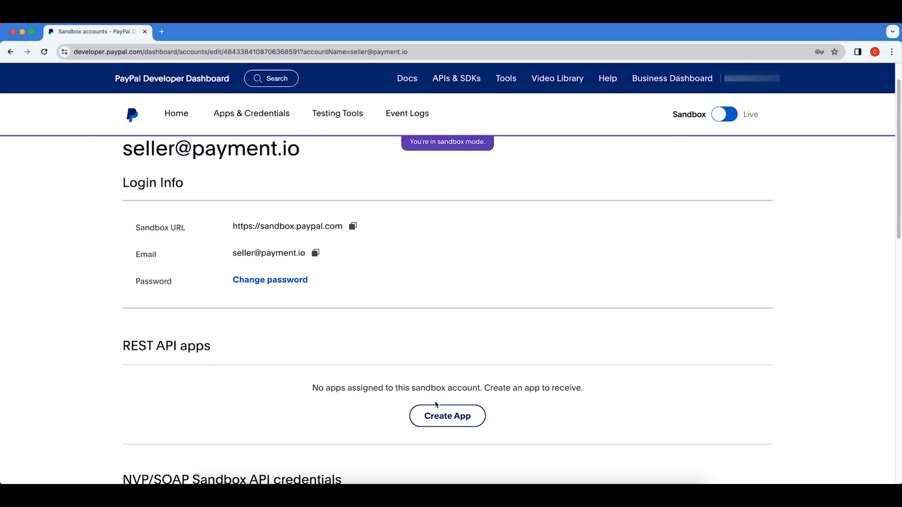
Create an app named 'Demo' of type Merchant for the seller sandbox account.
left_click(439, 420)
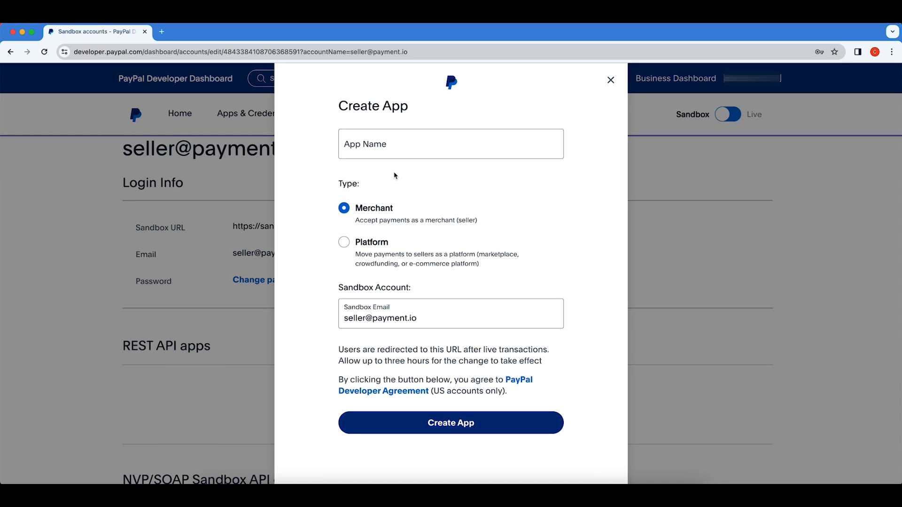
left_click(412, 144)
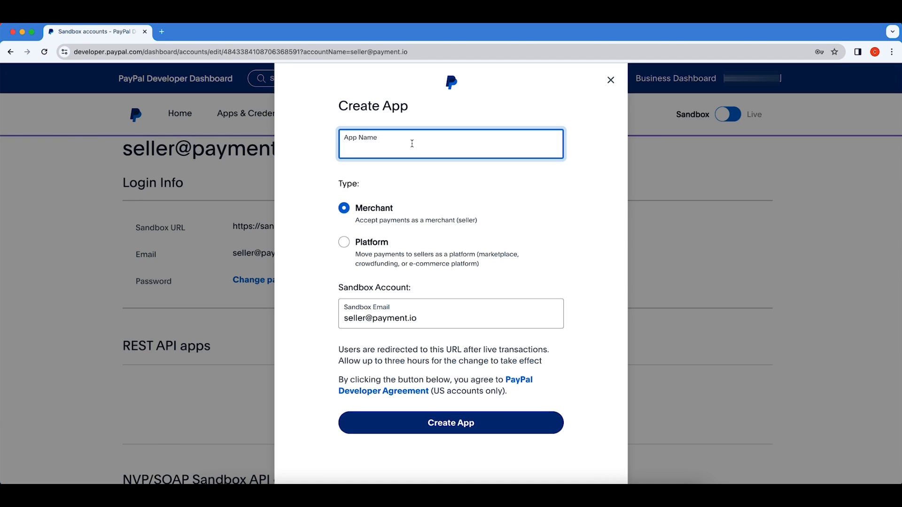
type("Demo")
left_click(381, 214)
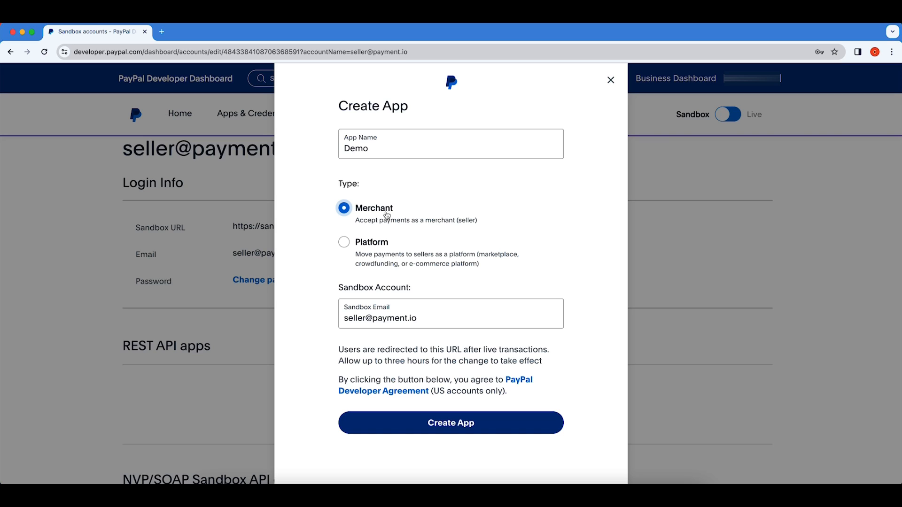
left_click(344, 243)
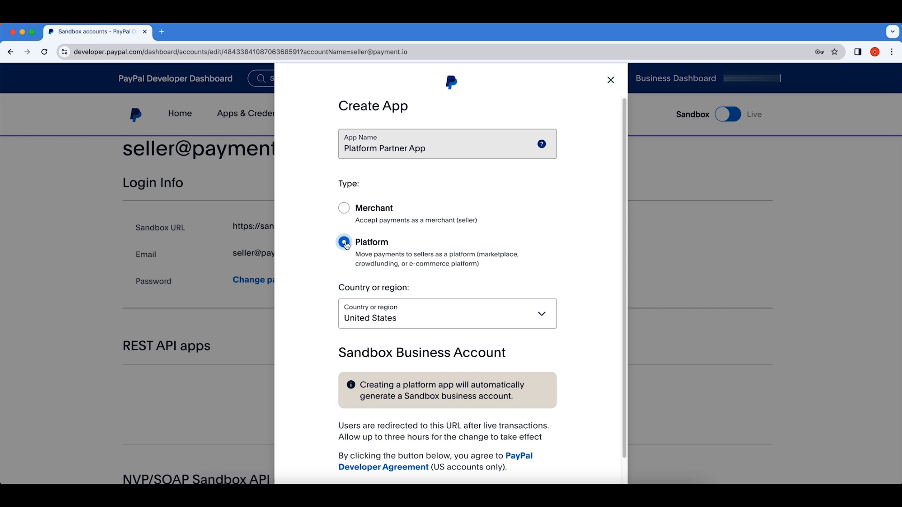
left_click(344, 208)
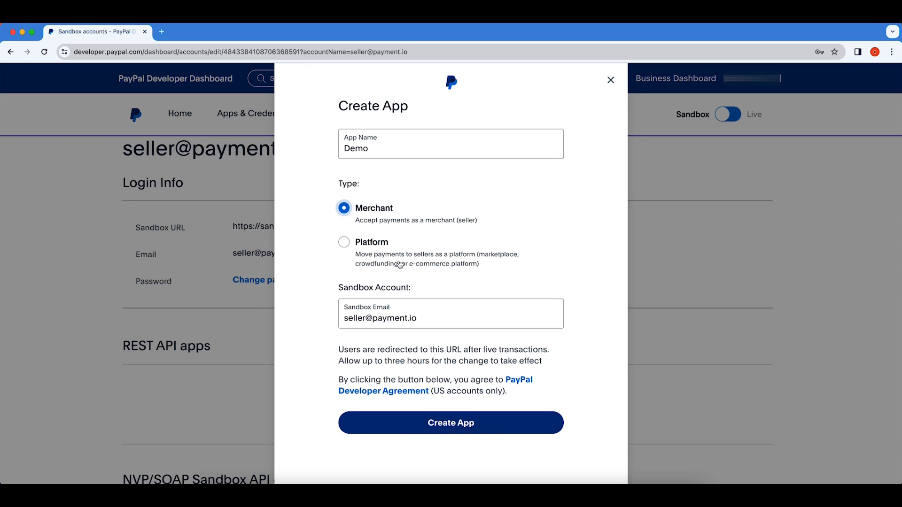
left_click(451, 425)
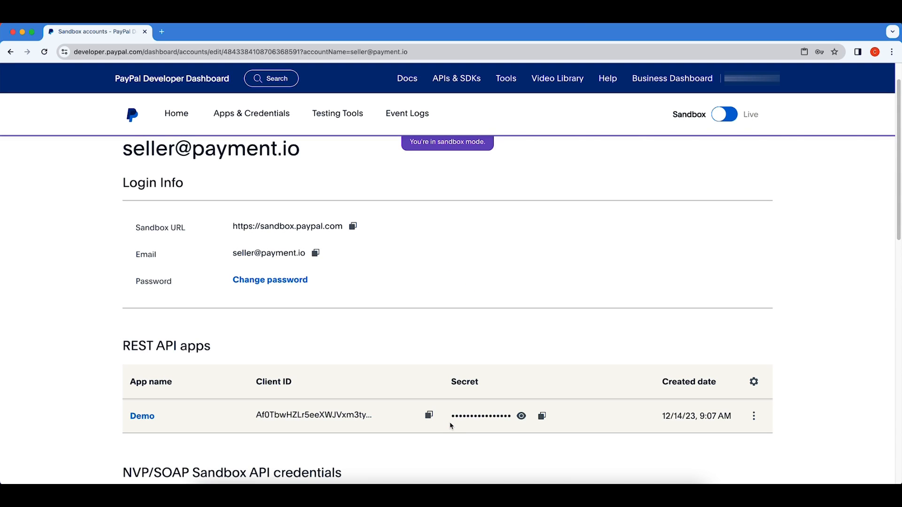
Copy the Demo app's client ID, reveal its secret, and go to the Demo app's page.
scroll(450, 425, "down", 1)
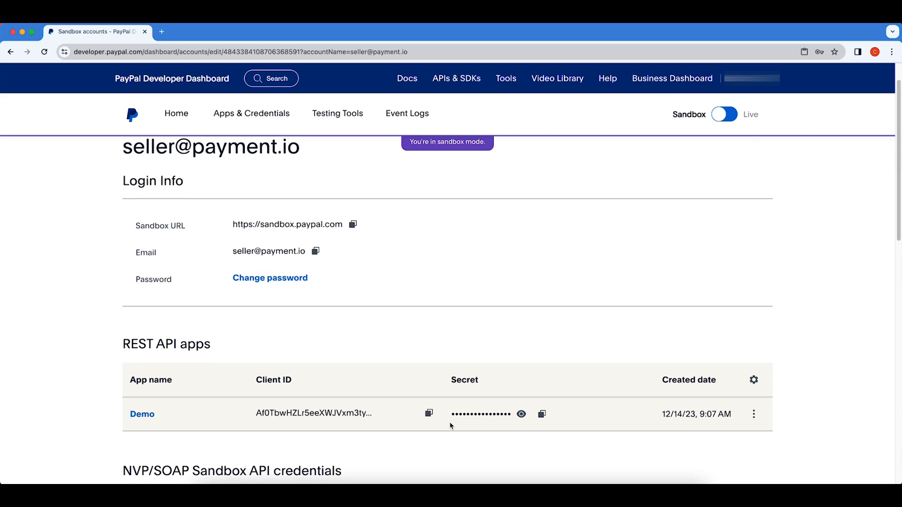
scroll(450, 426, "down", 3)
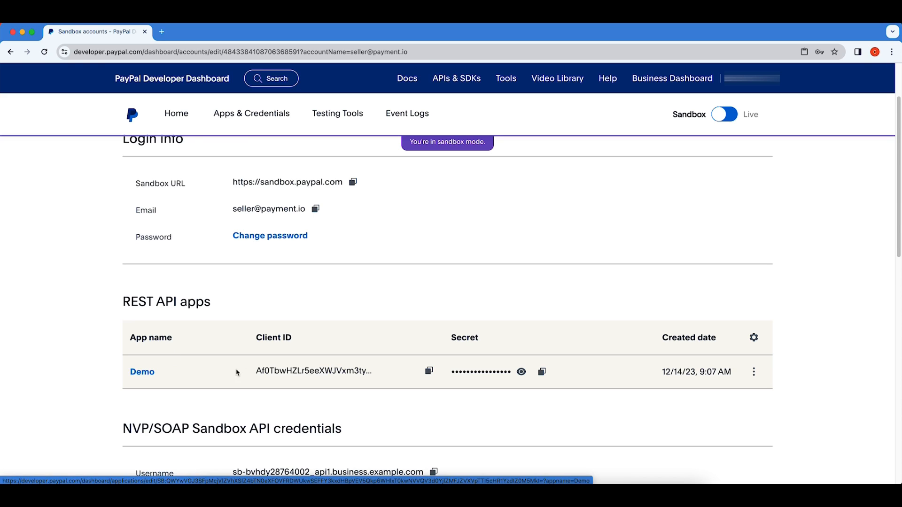
left_click_drag(256, 371, 369, 371)
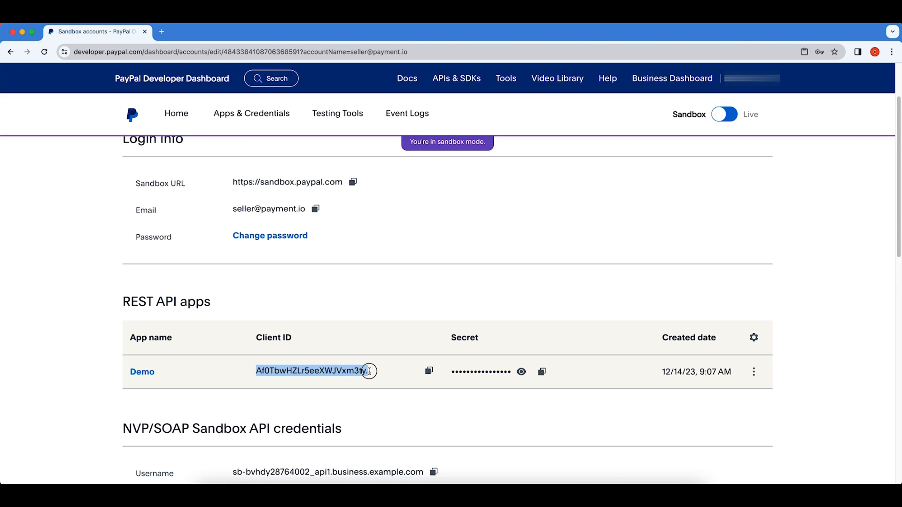
left_click(429, 372)
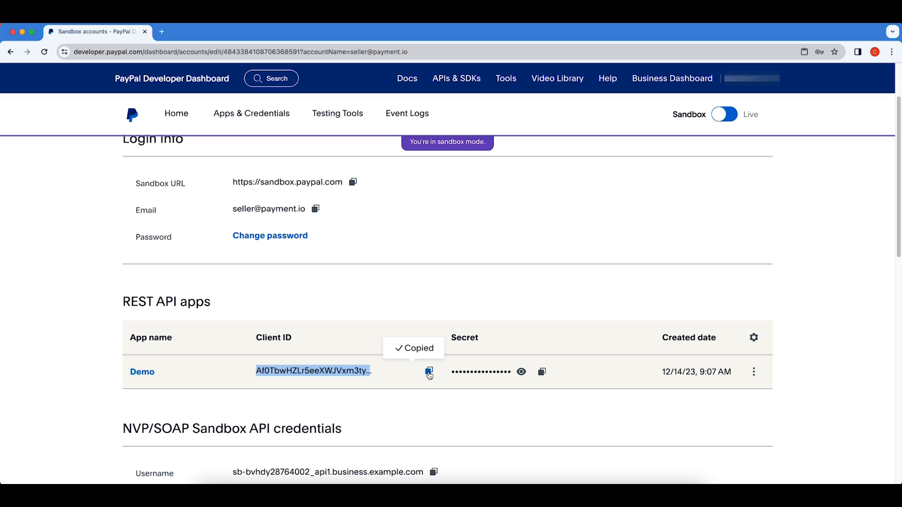
left_click(522, 374)
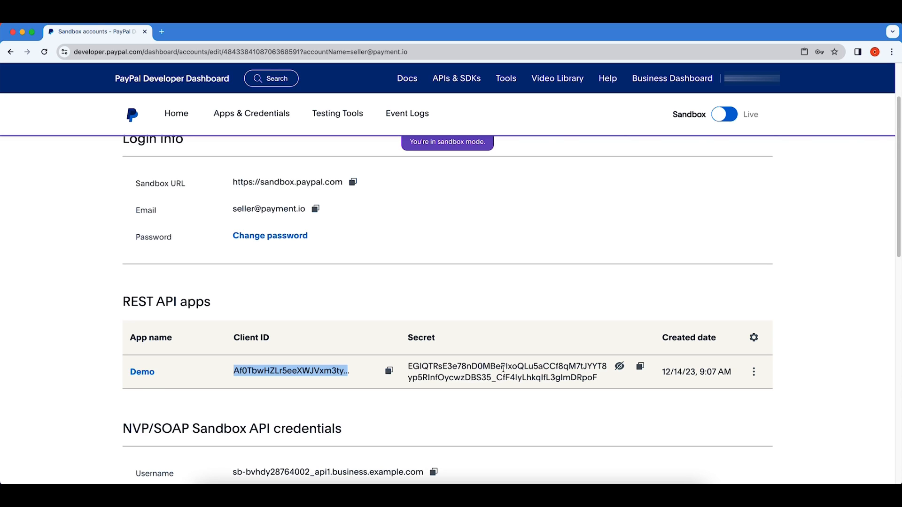
left_click(142, 372)
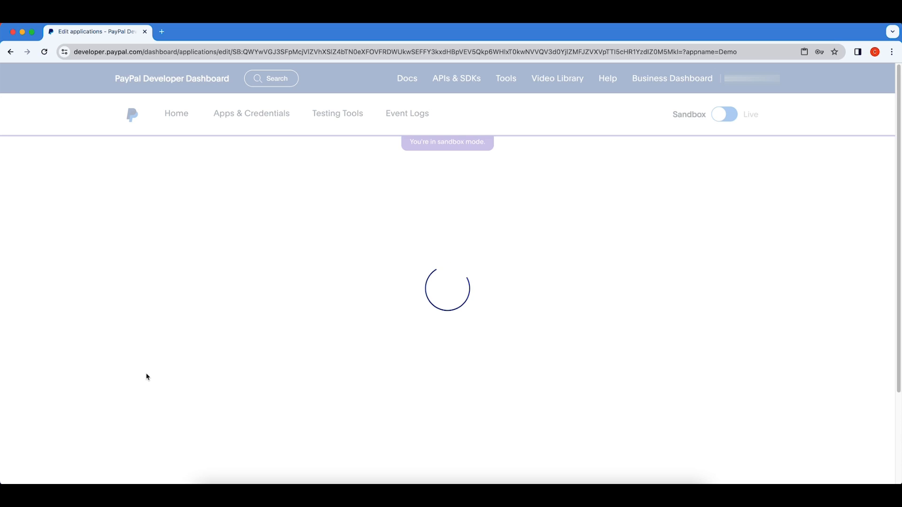
Scroll the Demo app's page from API credentials and Sandbox account info down to Features.
scroll(210, 363, "down", 3)
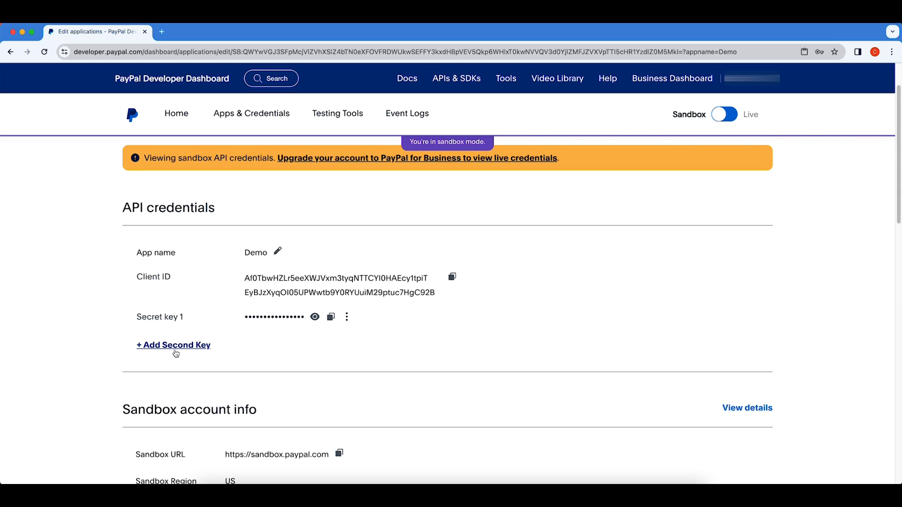
scroll(202, 355, "down", 2)
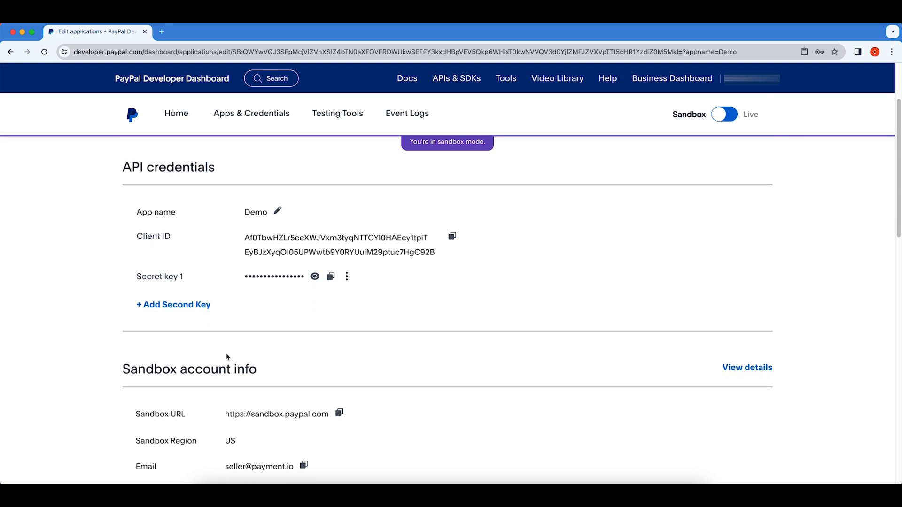
scroll(220, 356, "down", 5)
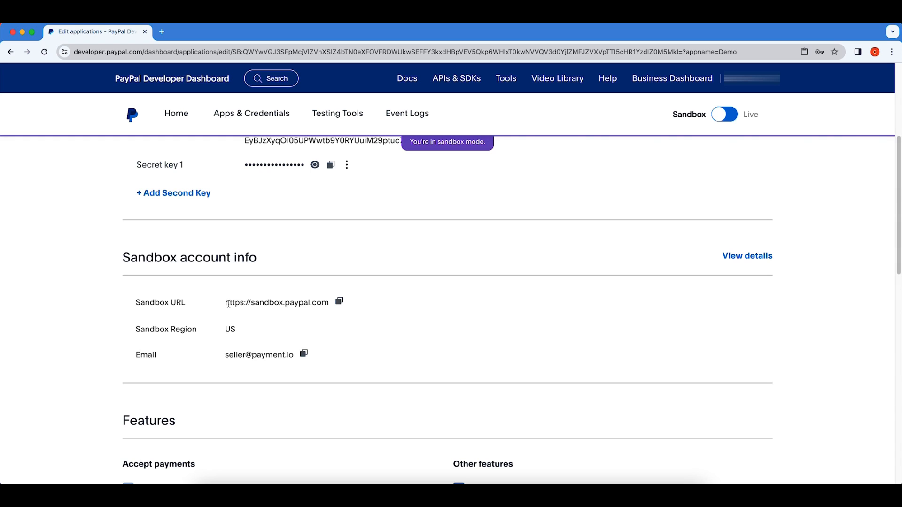
left_click_drag(331, 305, 218, 304)
scroll(268, 329, "down", 2)
scroll(273, 336, "down", 4)
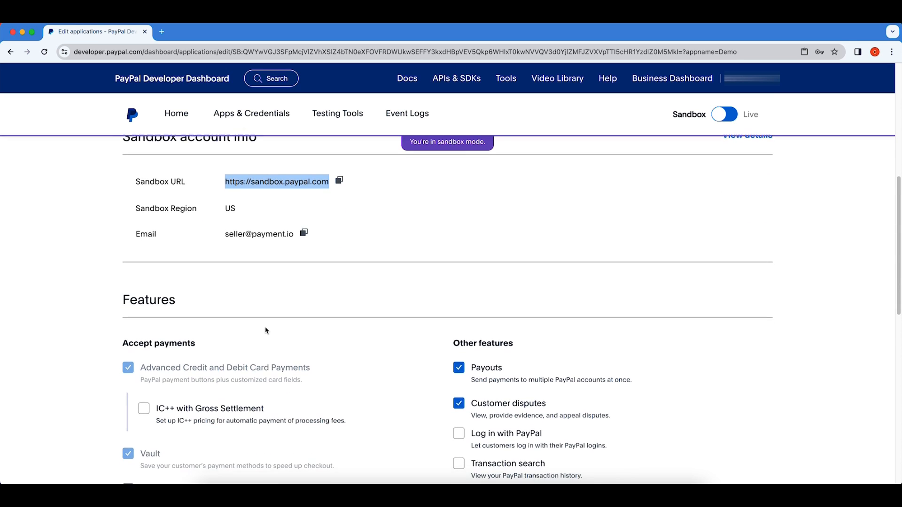
scroll(265, 330, "down", 3)
scroll(266, 330, "down", 1)
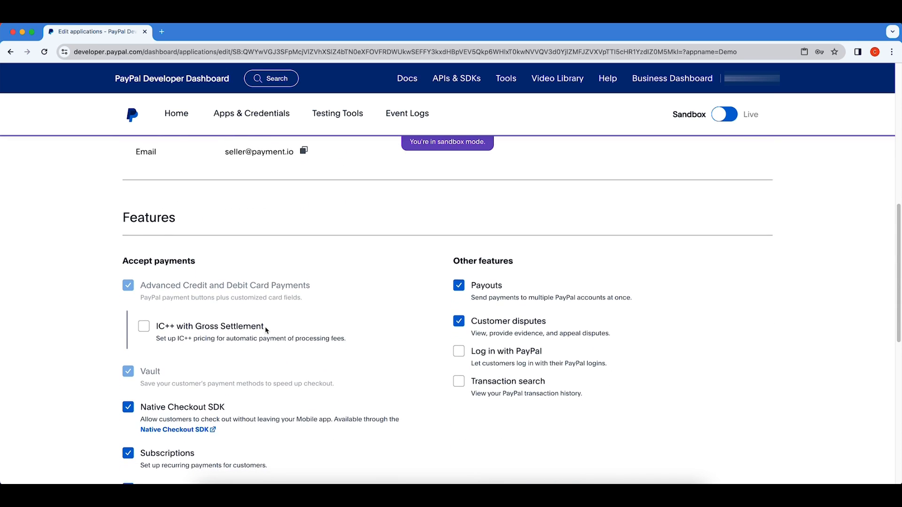
scroll(266, 330, "up", 3)
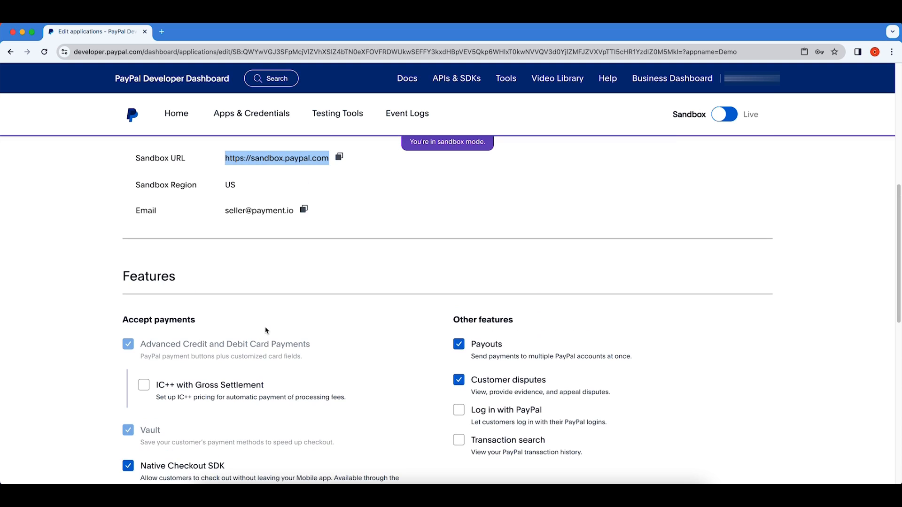
scroll(265, 331, "down", 5)
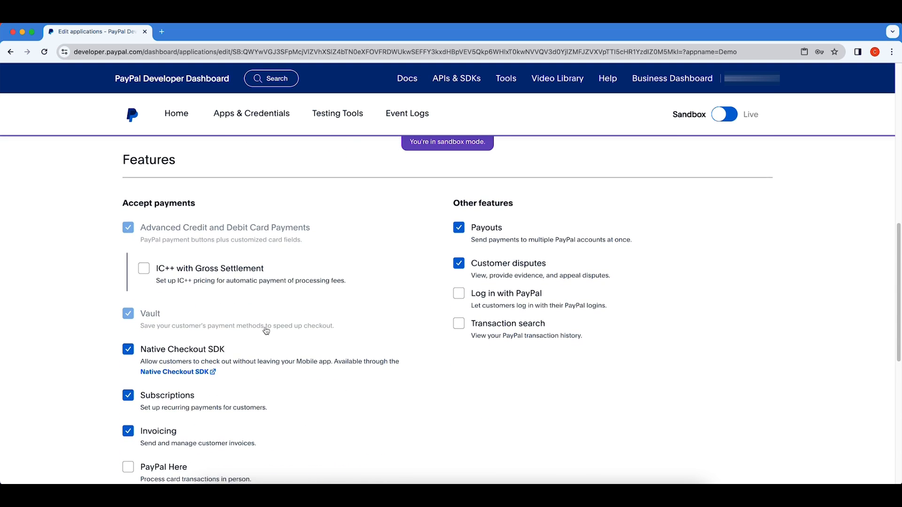
scroll(266, 331, "down", 2)
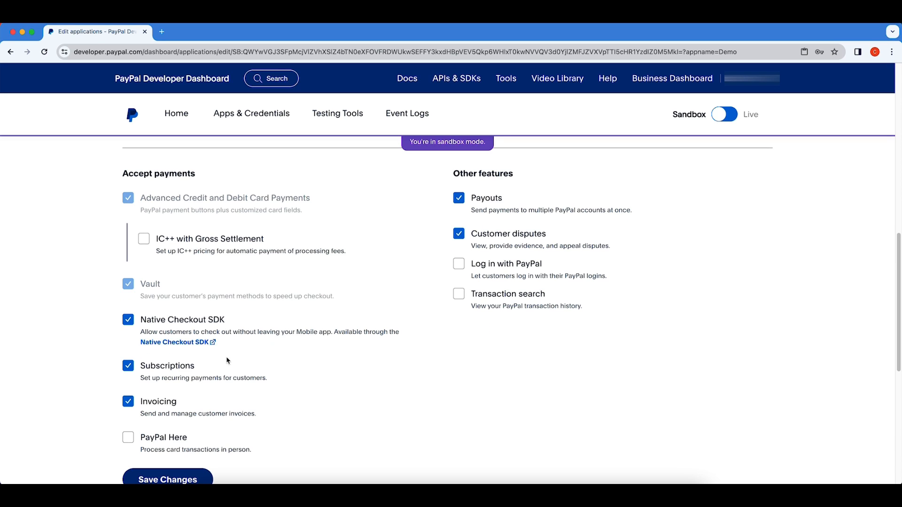
scroll(180, 379, "down", 1)
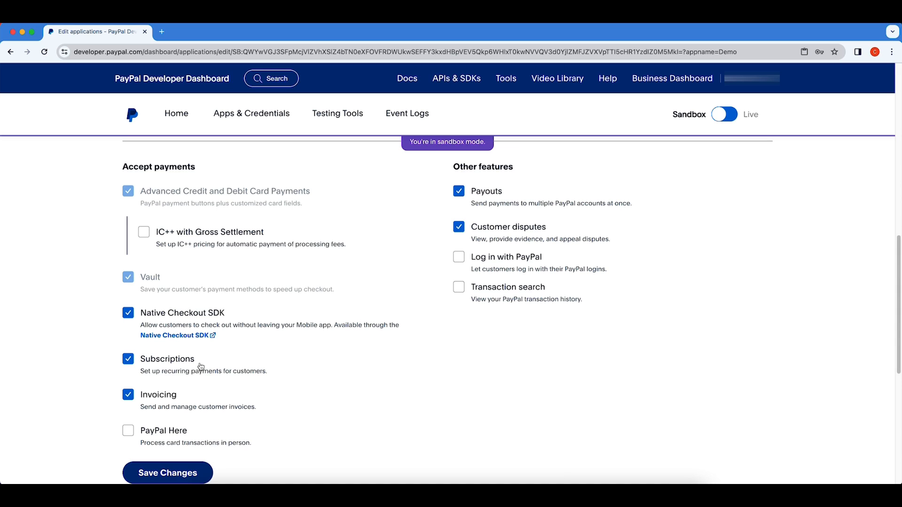
scroll(155, 371, "down", 1)
scroll(155, 371, "down", 1)
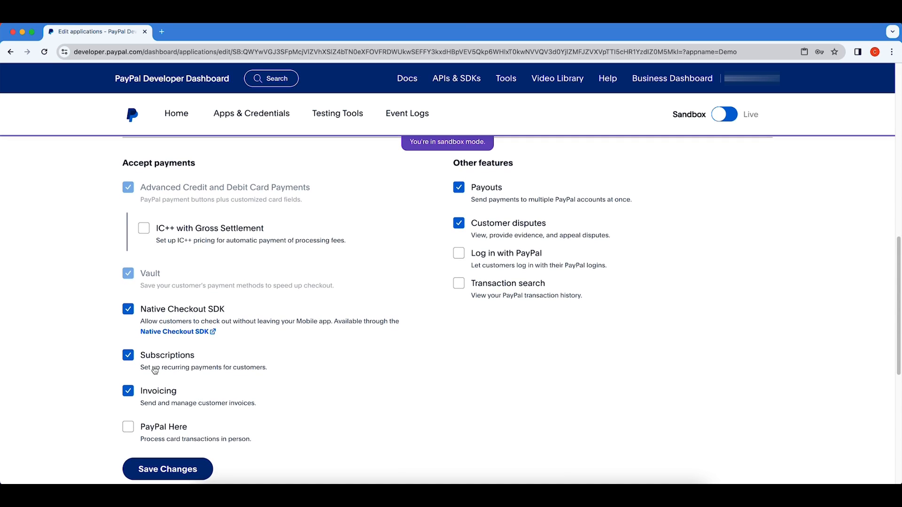
scroll(250, 363, "down", 1)
scroll(263, 361, "down", 1)
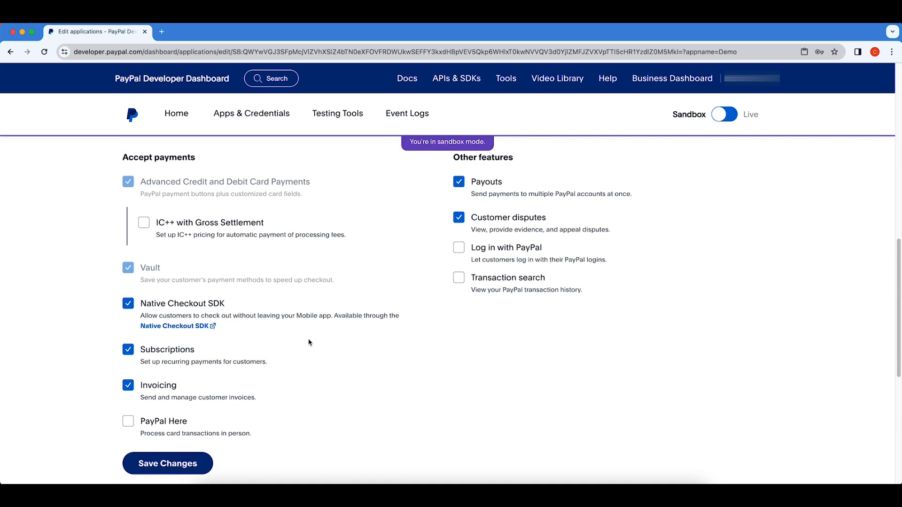
Enable Transaction search under Other features and save the Demo app's changes.
left_click(459, 278)
scroll(447, 320, "down", 1)
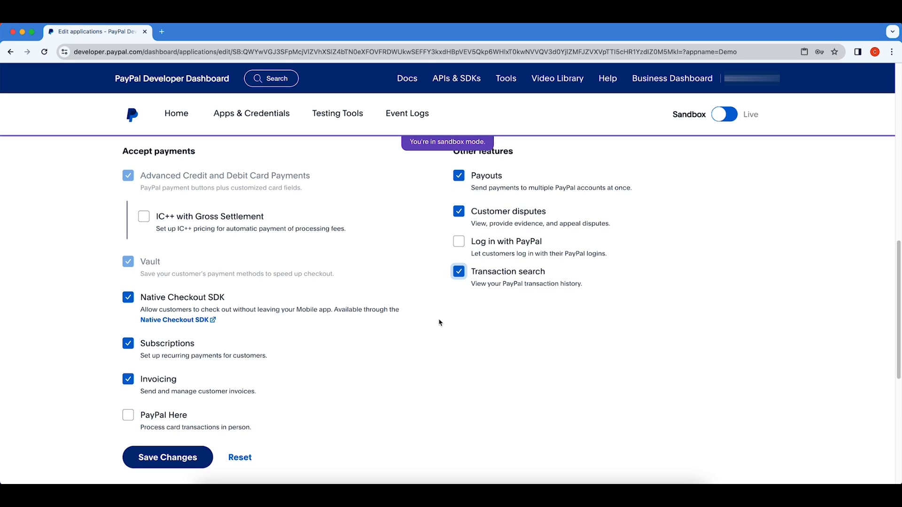
scroll(277, 425, "down", 1)
left_click(183, 451)
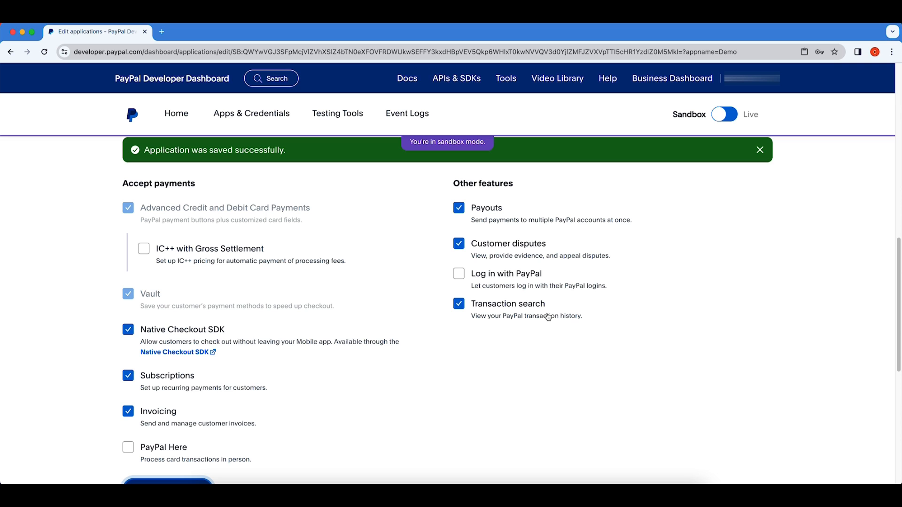
scroll(427, 375, "down", 3)
Go back up to API credentials and copy the Demo app's client ID.
scroll(428, 375, "down", 1)
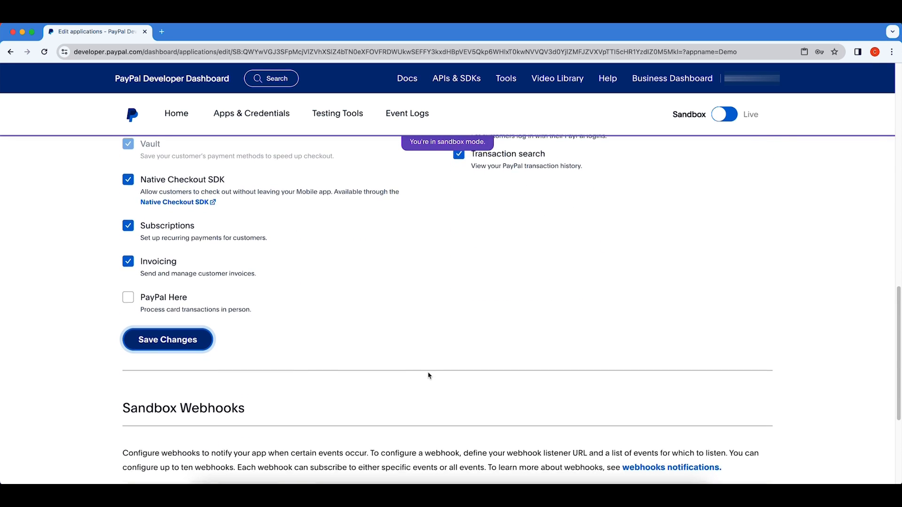
scroll(428, 375, "up", 8)
scroll(428, 373, "up", 4)
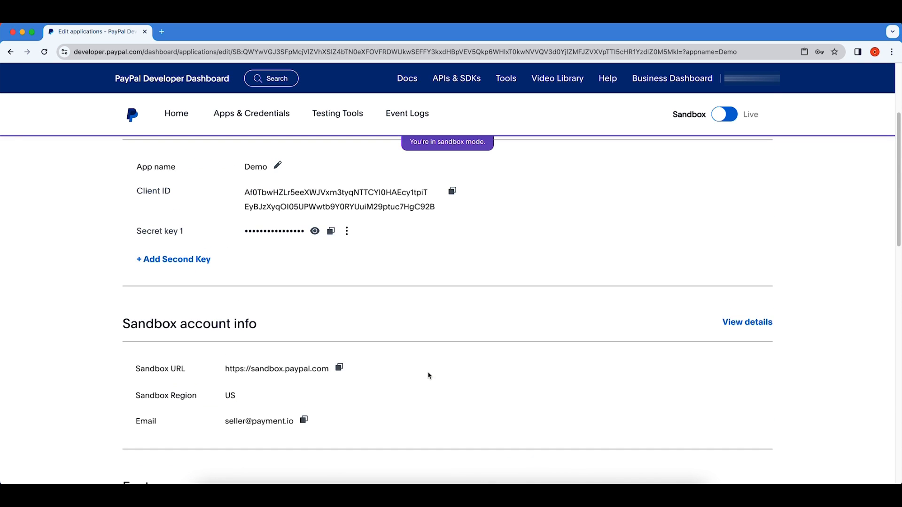
scroll(428, 375, "up", 2)
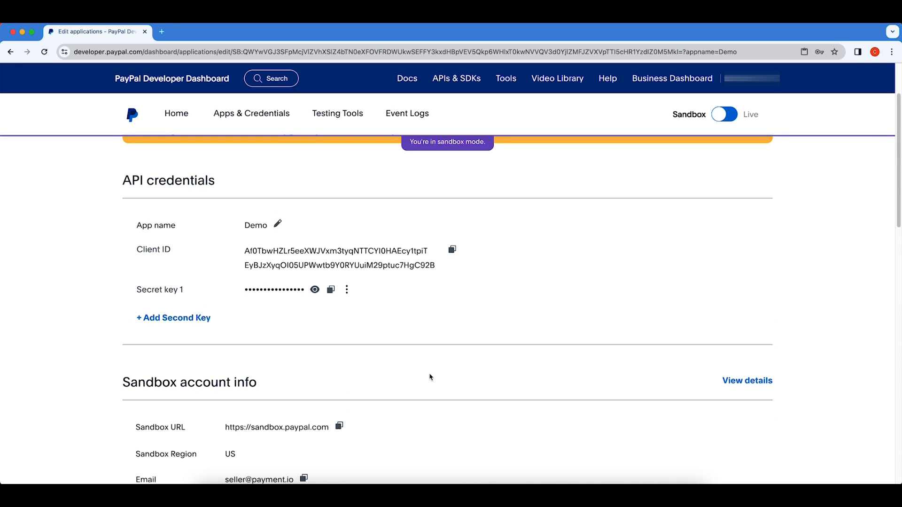
left_click(452, 251)
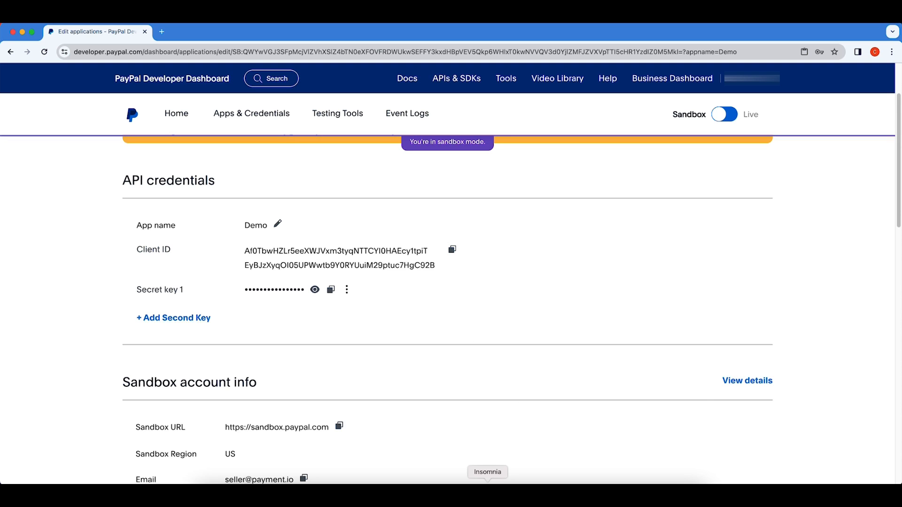
left_click(487, 491)
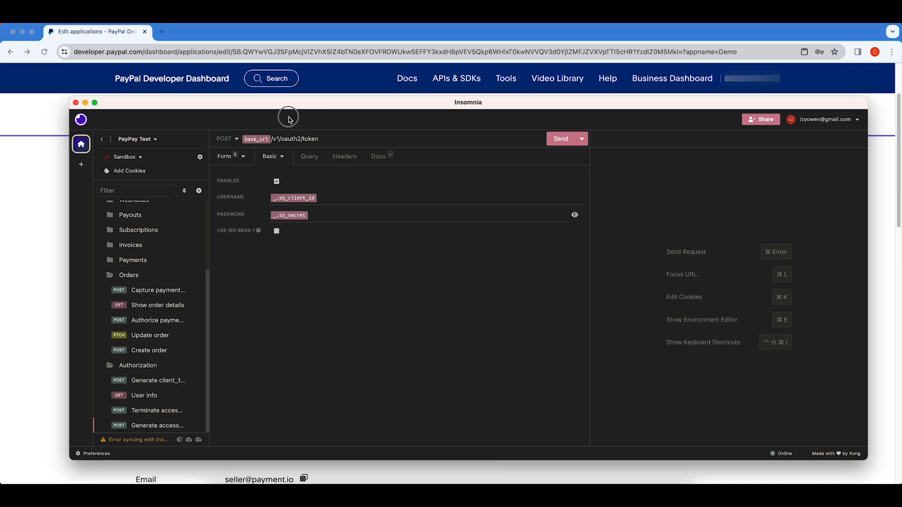
left_click_drag(295, 107, 276, 99)
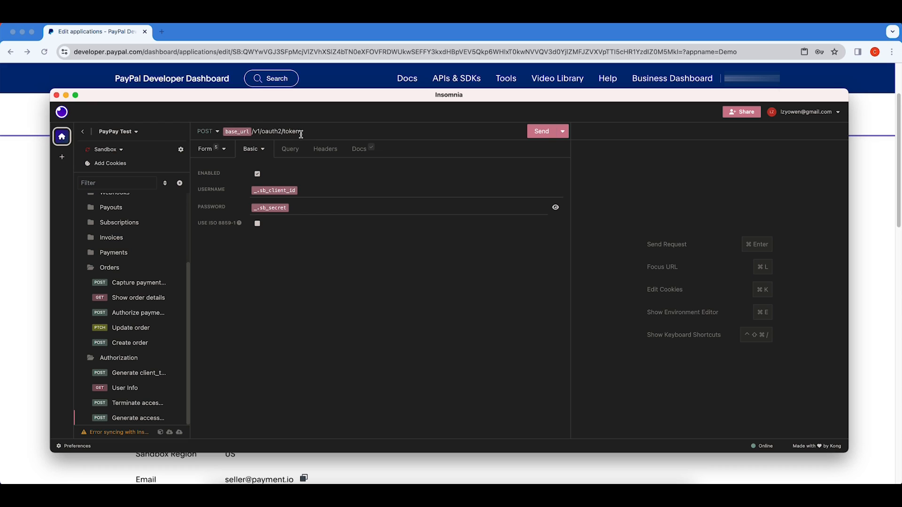
left_click_drag(322, 133, 254, 132)
left_click_drag(253, 132, 254, 132)
left_click(238, 133)
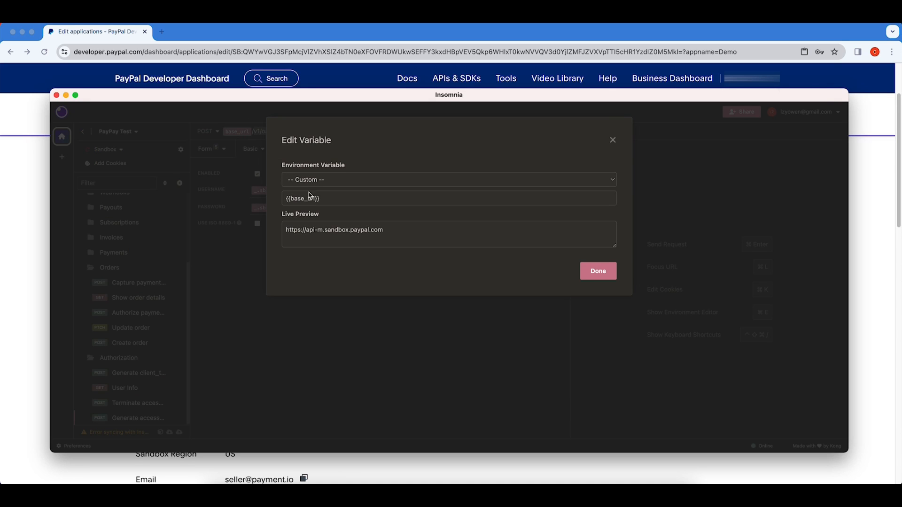
left_click_drag(412, 232, 283, 233)
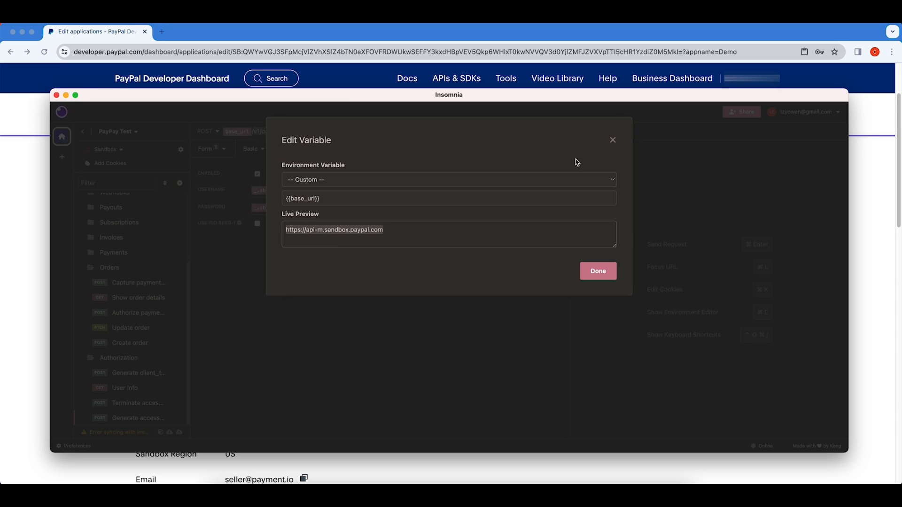
left_click(598, 272)
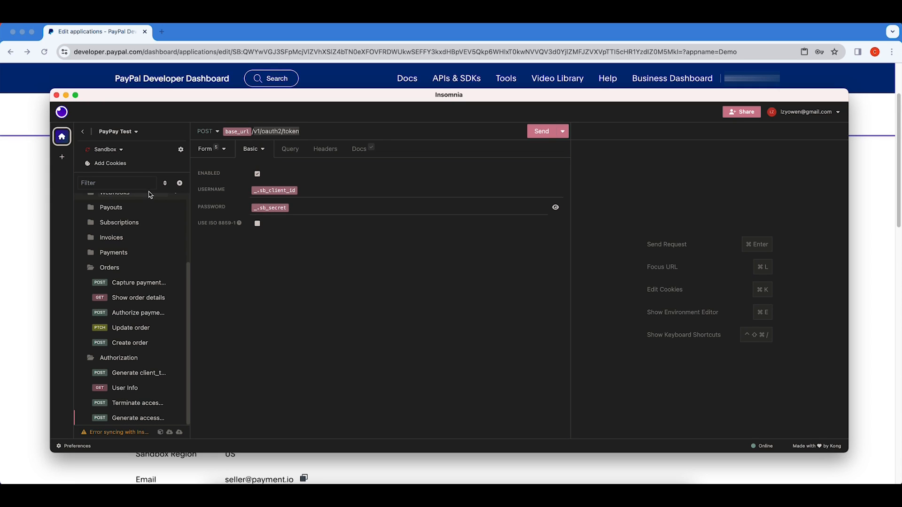
left_click(180, 150)
left_click(327, 188)
Replace the sb_client_id value with the Demo app's new client ID.
left_click_drag(521, 188, 276, 188)
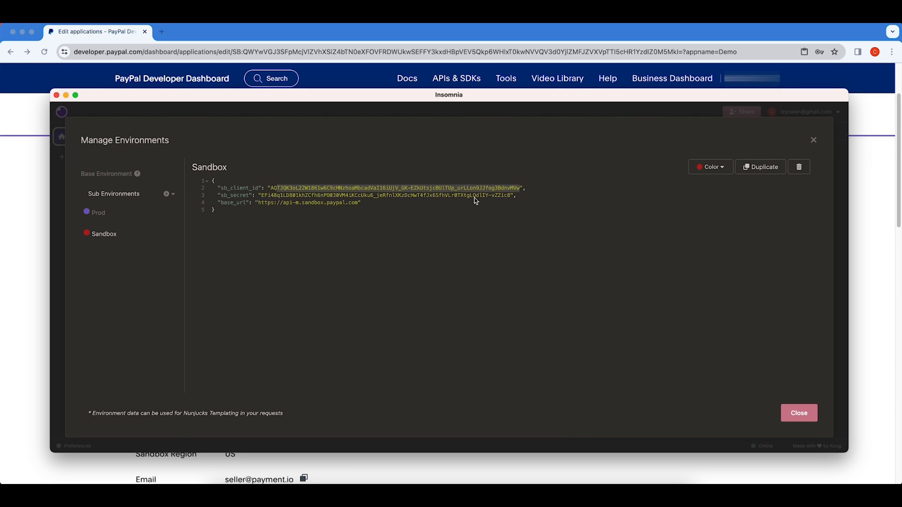
key("BackSpace")
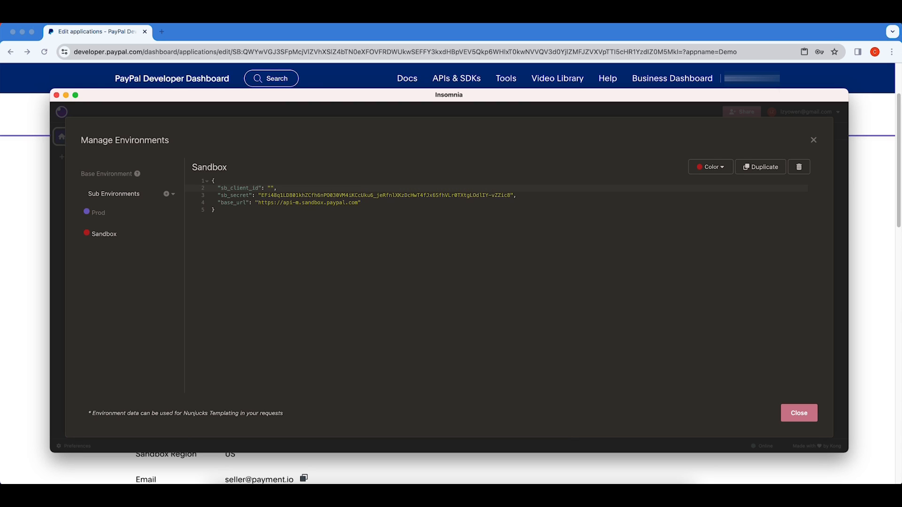
type("Af0TbwHZLr5eeXWJVxm3tyqNTTCYI0HAEcy1tpiTEyBJzXyqOI05UPWwtb9Y0RYUuiM29ptuc7HgC92B")
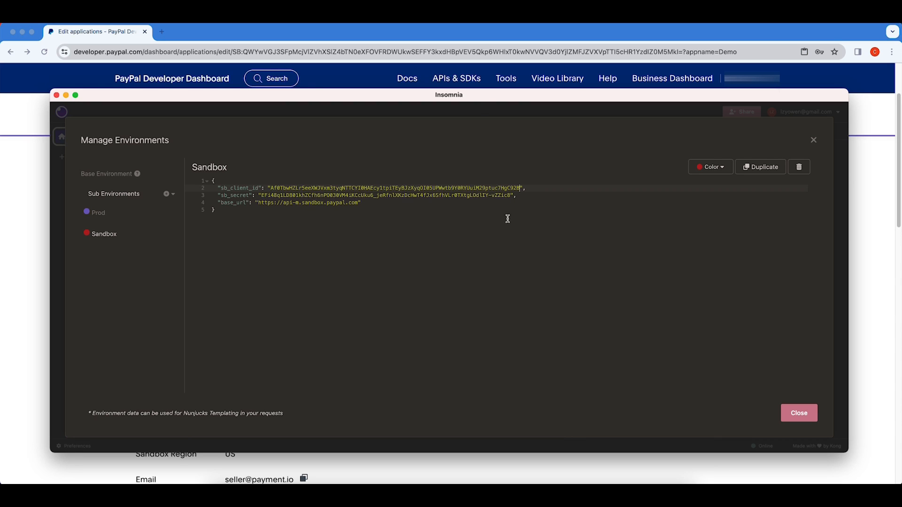
Copy the Demo app's secret from PayPal, paste it into sb_secret, and close the editor.
left_click(25, 234)
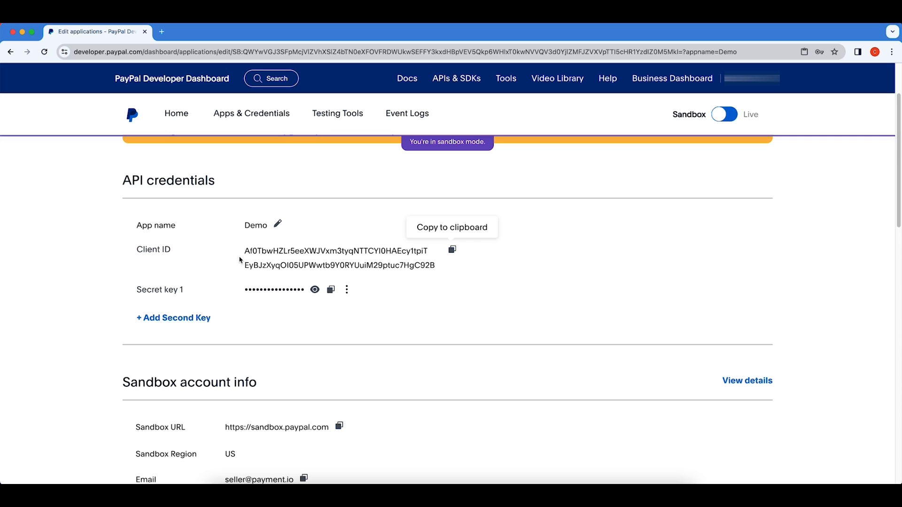
left_click(331, 290)
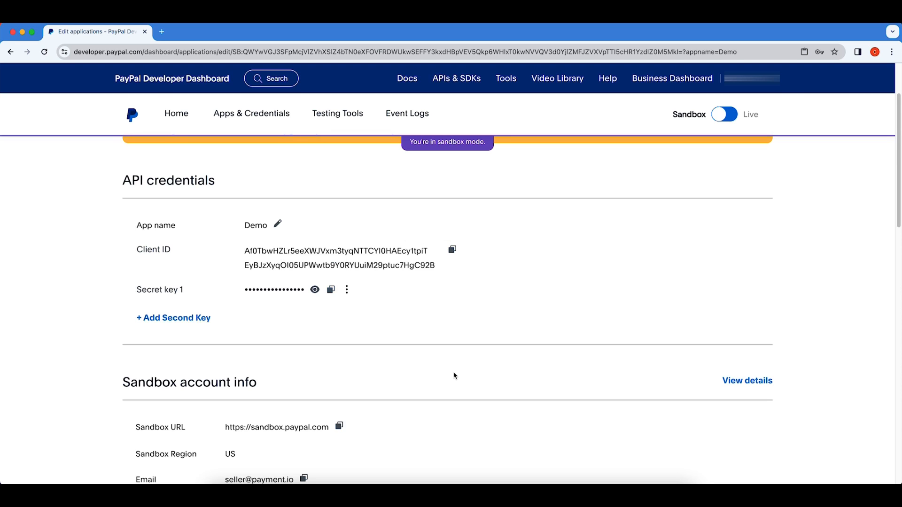
left_click(499, 493)
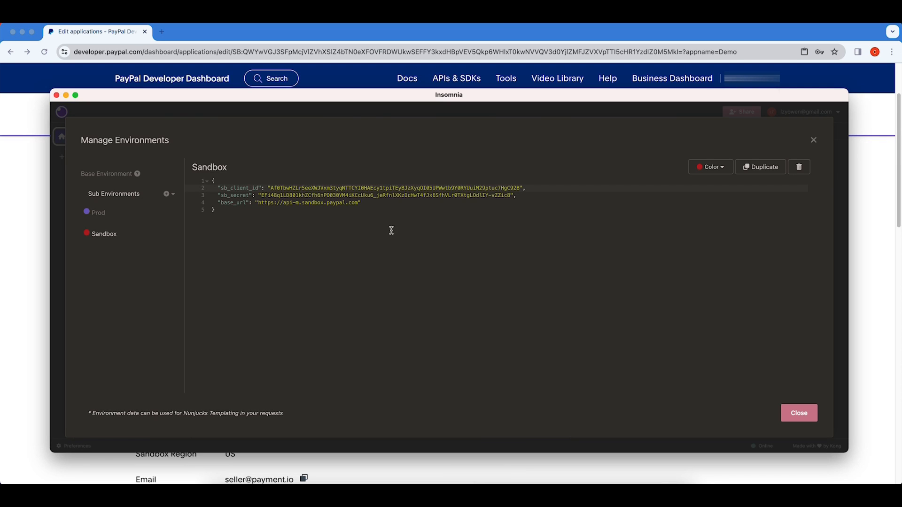
left_click_drag(510, 196, 262, 195)
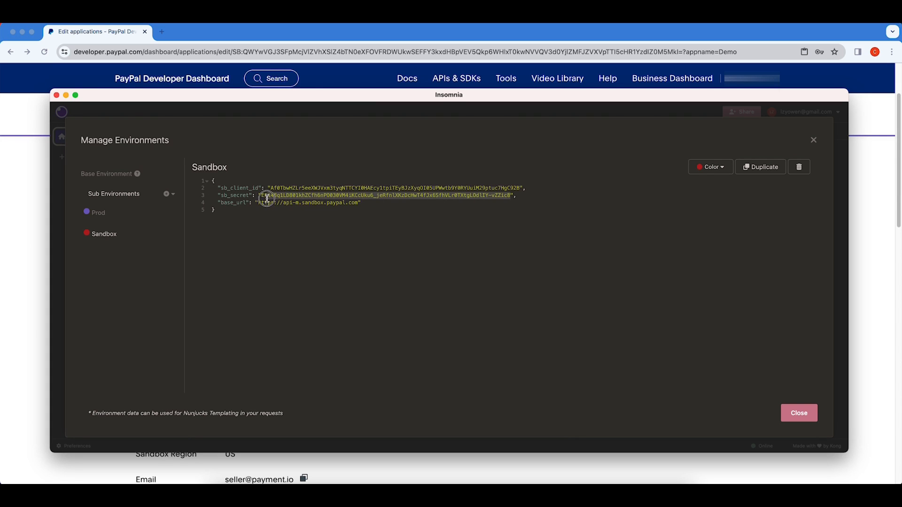
key("BackSpace")
key("super+v")
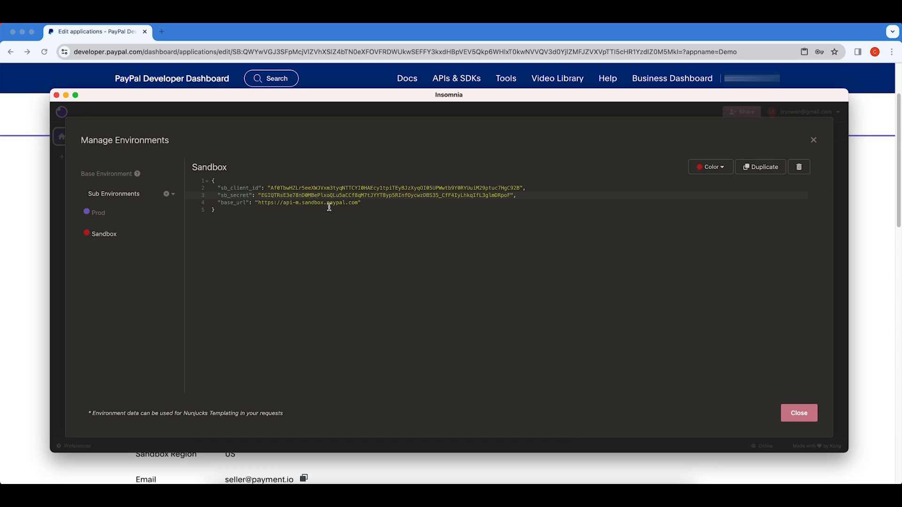
left_click(426, 272)
left_click(801, 417)
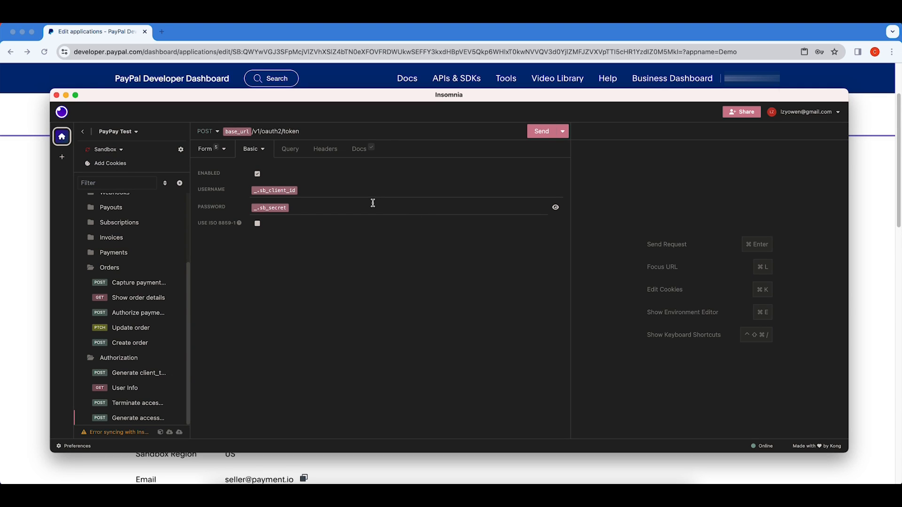
left_click(281, 193)
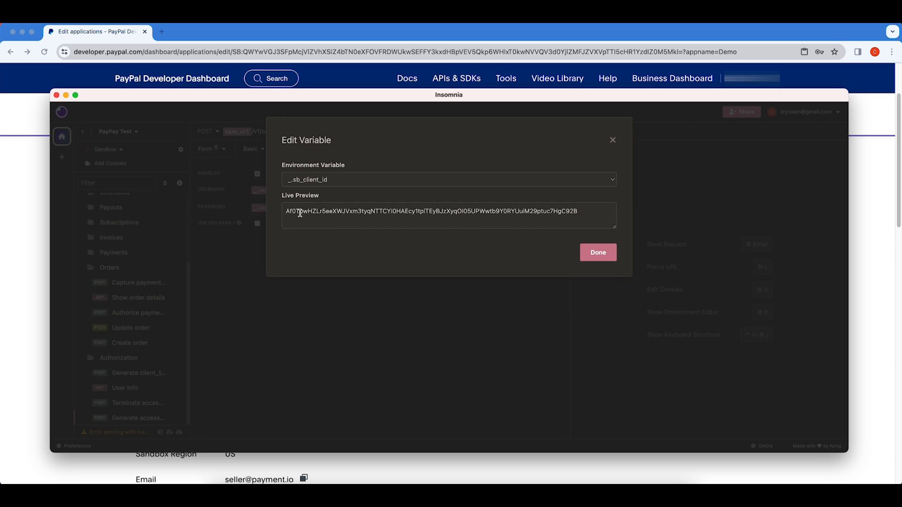
left_click_drag(587, 212, 284, 212)
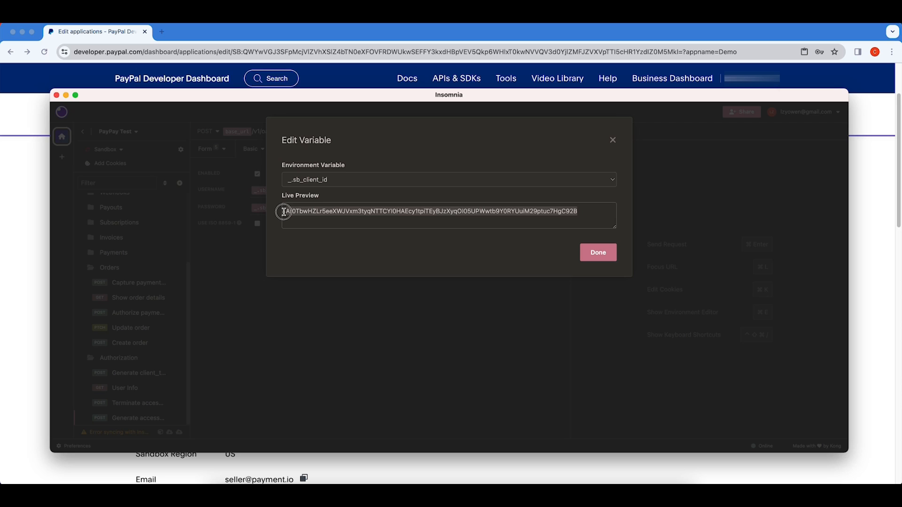
left_click(613, 140)
left_click(264, 210)
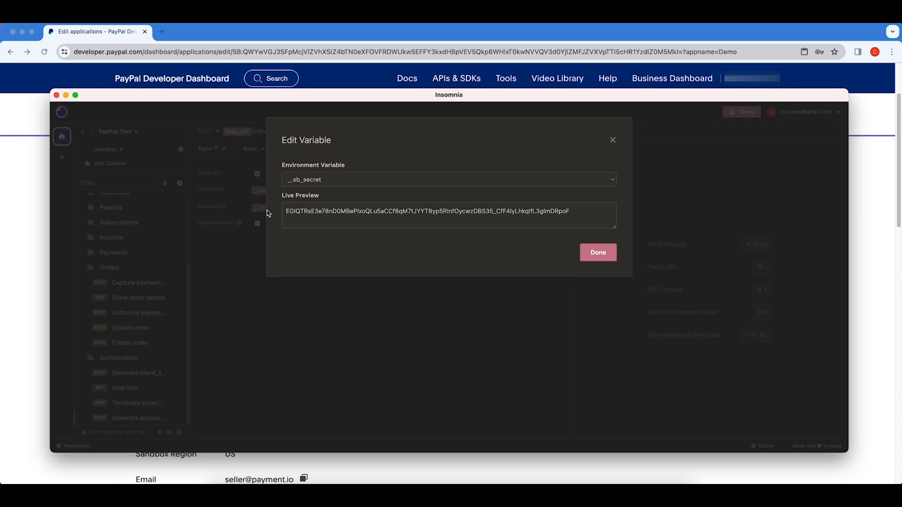
left_click(603, 254)
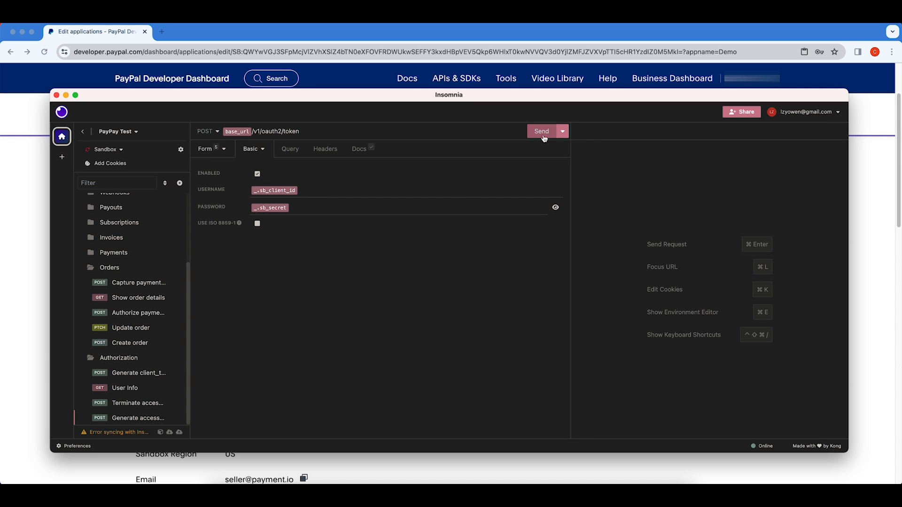
Send the POST /v1/oauth2/token request and widen the response pane.
left_click(540, 134)
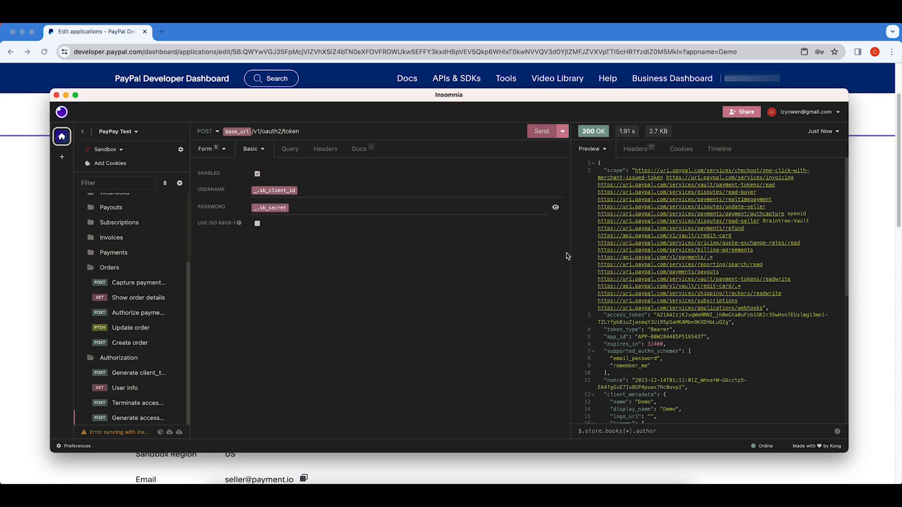
left_click_drag(571, 254, 498, 252)
left_click(741, 300)
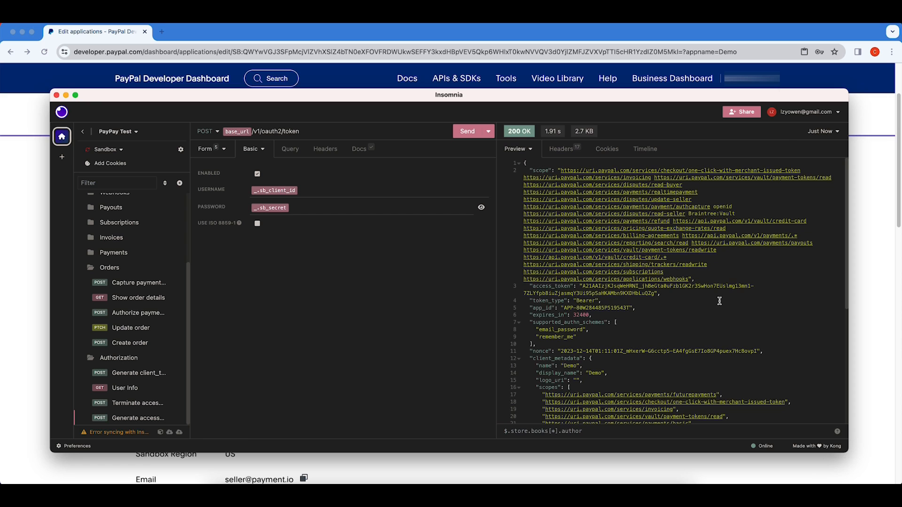
Inspect the 200 OK response's access_token, expires_in 32400 and granted scope list.
scroll(718, 306, "down", 3)
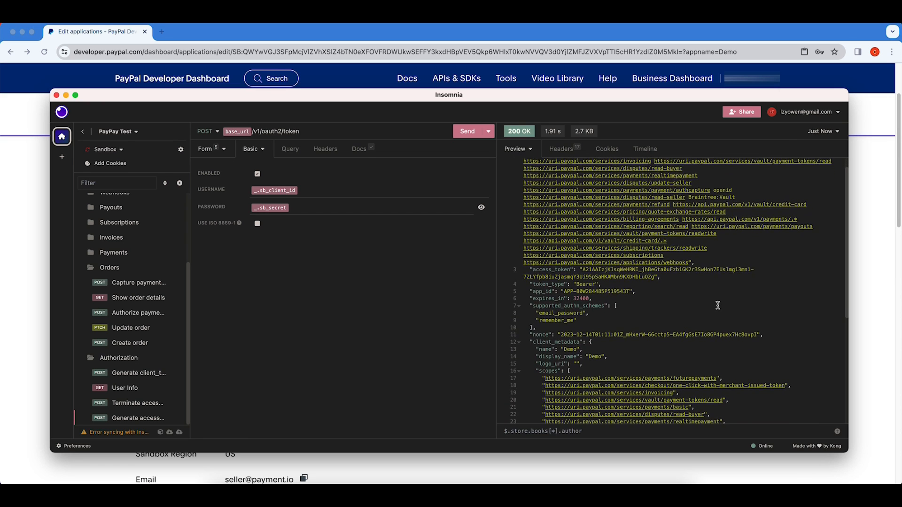
scroll(718, 305, "down", 3)
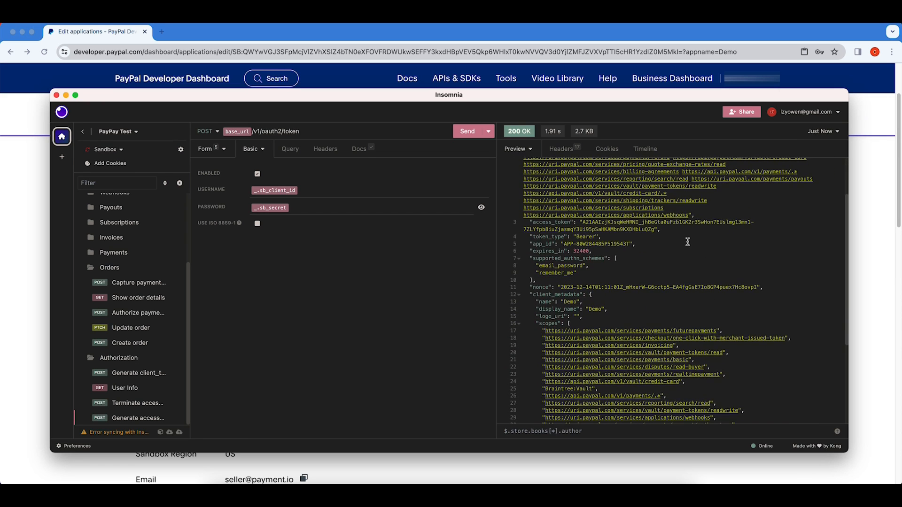
scroll(642, 240, "up", 1)
left_click_drag(528, 225, 669, 233)
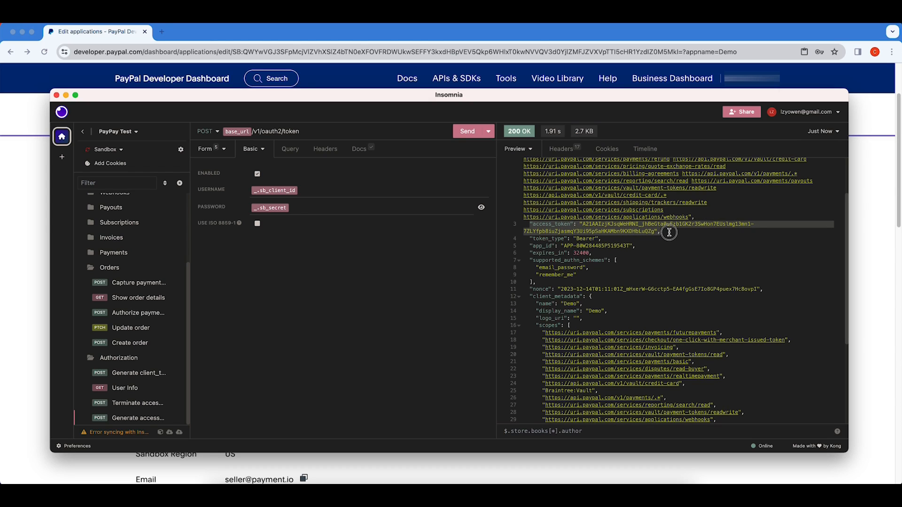
left_click(668, 233)
left_click_drag(650, 231, 583, 224)
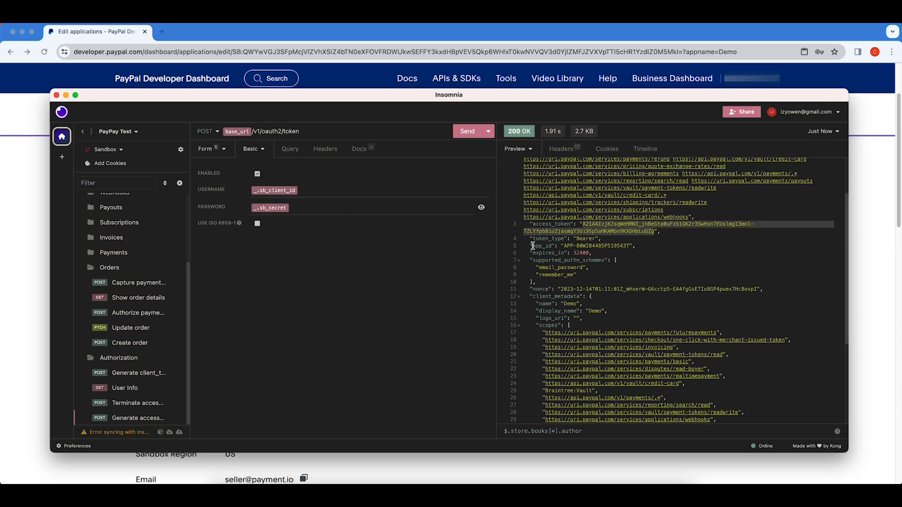
left_click_drag(532, 253, 590, 253)
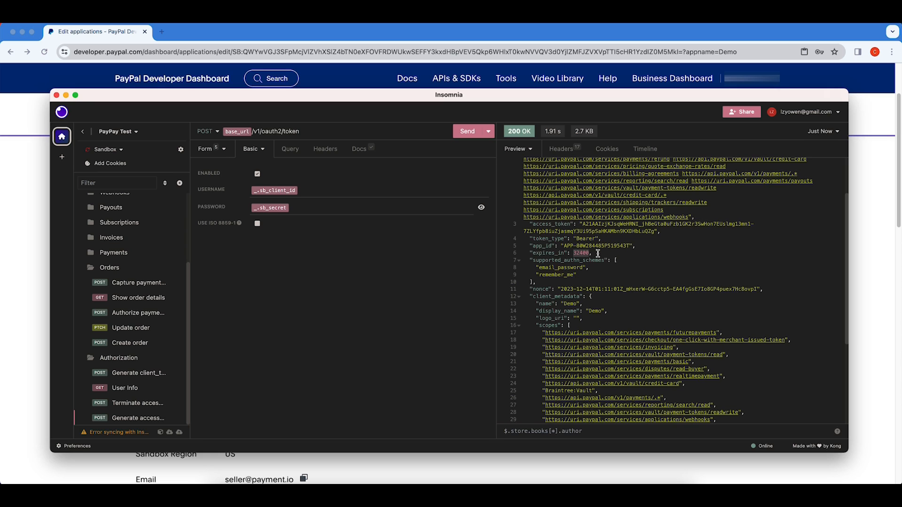
scroll(597, 254, "up", 3)
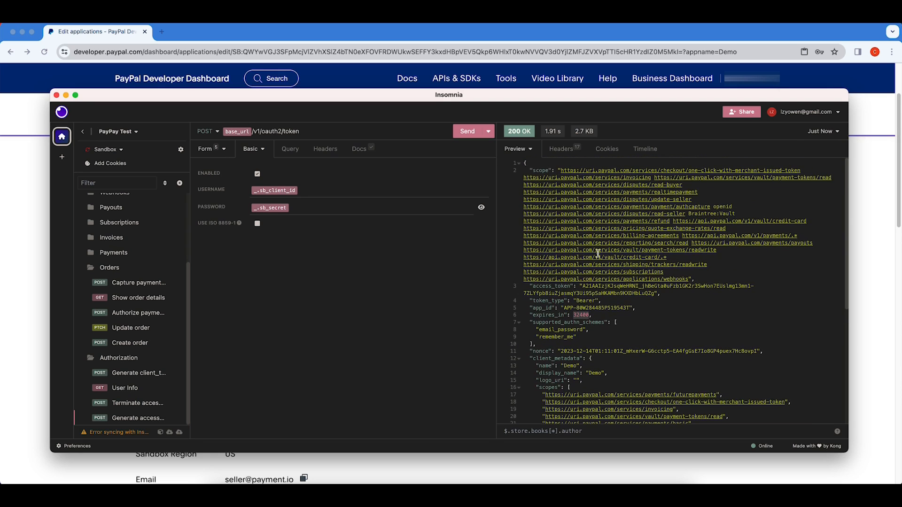
left_click_drag(528, 169, 715, 280)
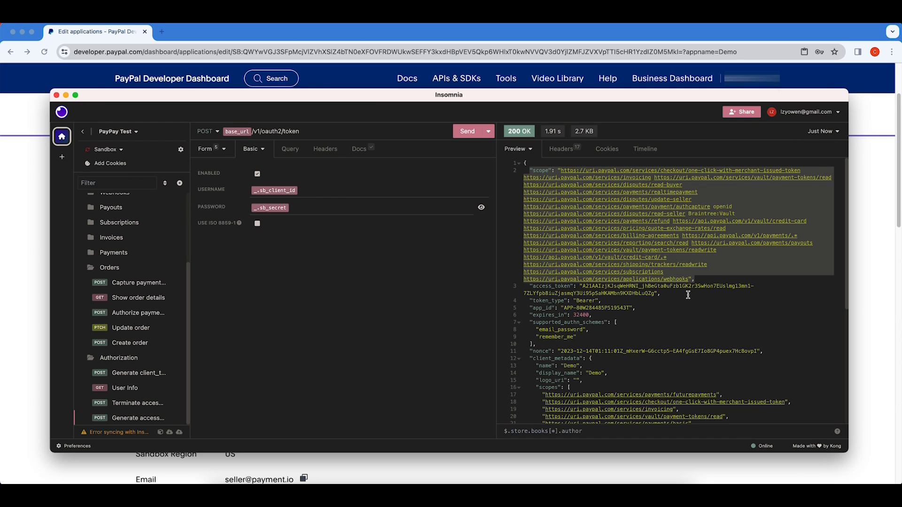
scroll(693, 300, "down", 5)
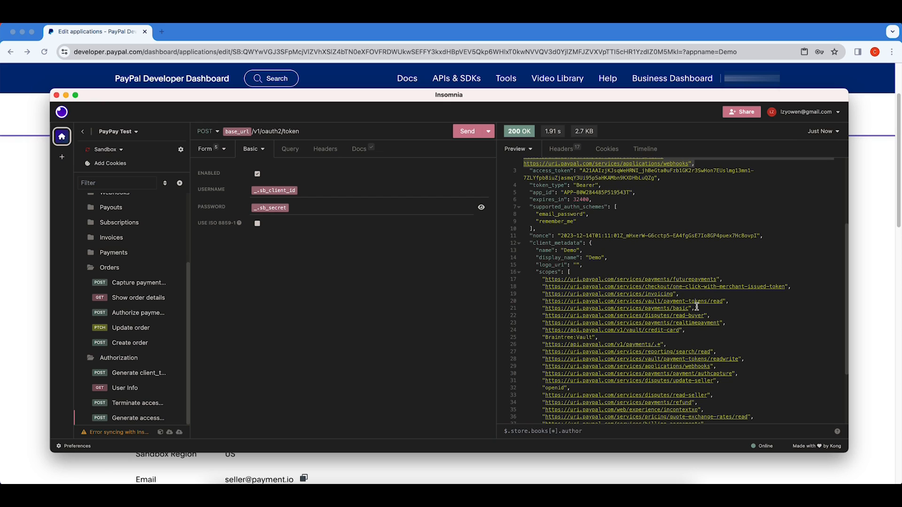